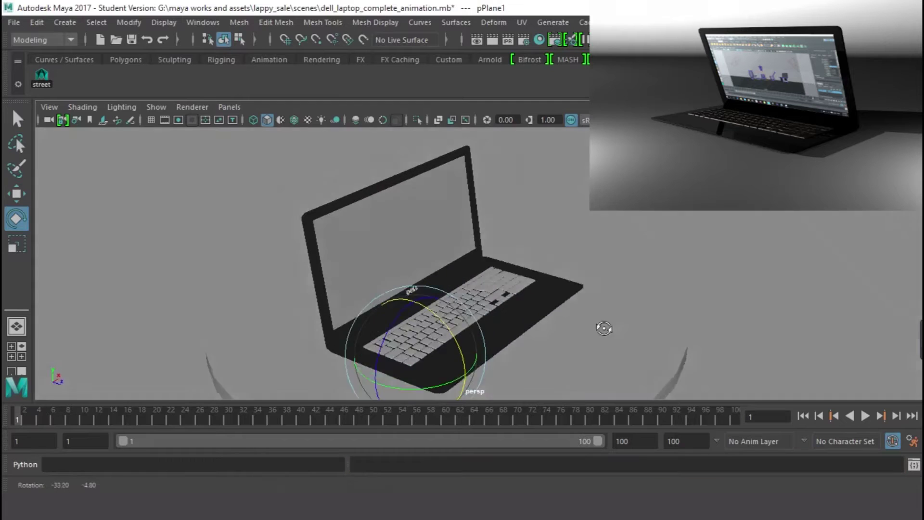
Select the laptop's base body and isolate it in the viewport.
{"action": "left_click_drag", "start_coordinate": [604, 326], "coordinate": [475, 354], "text": "alt"}
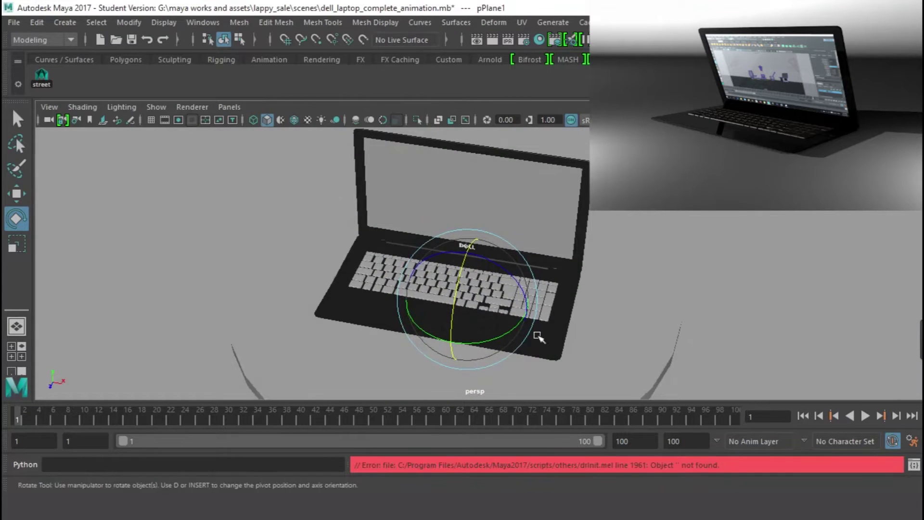
{"action": "left_click_drag", "start_coordinate": [535, 342], "coordinate": [701, 324], "text": "alt"}
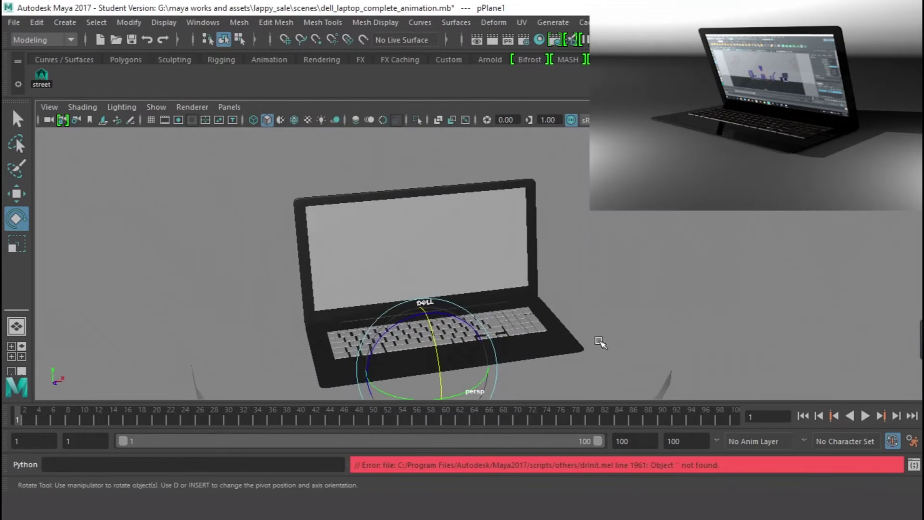
{"action": "scroll", "coordinate": [601, 343], "scroll_direction": "up", "scroll_amount": 5}
{"action": "middle_click_drag", "start_coordinate": [567, 329], "coordinate": [667, 228], "text": "alt"}
{"action": "left_click_drag", "start_coordinate": [614, 259], "coordinate": [524, 340], "text": "alt"}
{"action": "left_click", "coordinate": [430, 357]}
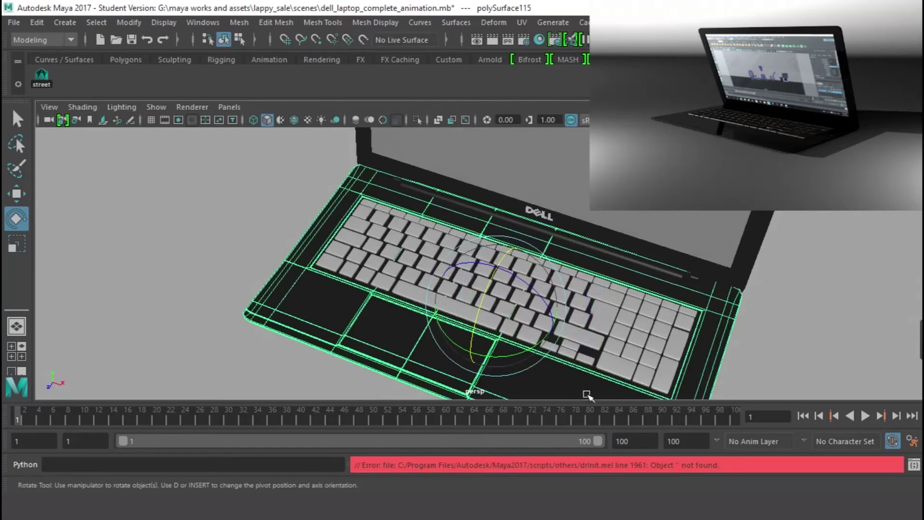
{"action": "left_click_drag", "start_coordinate": [586, 395], "coordinate": [445, 352], "text": "alt"}
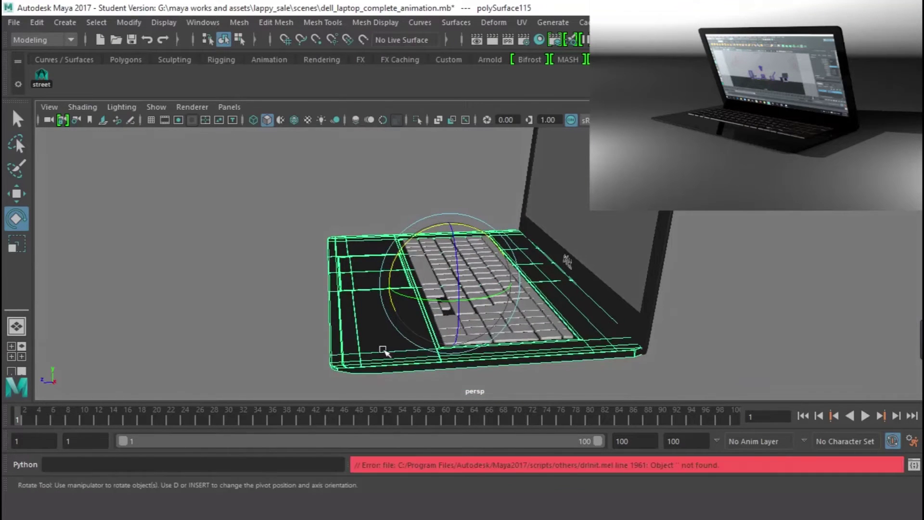
{"action": "left_click", "coordinate": [415, 118]}
Assign the existing lambert1 material to the isolated laptop base and deselect it.
{"action": "left_click_drag", "start_coordinate": [339, 280], "coordinate": [418, 201], "text": "alt"}
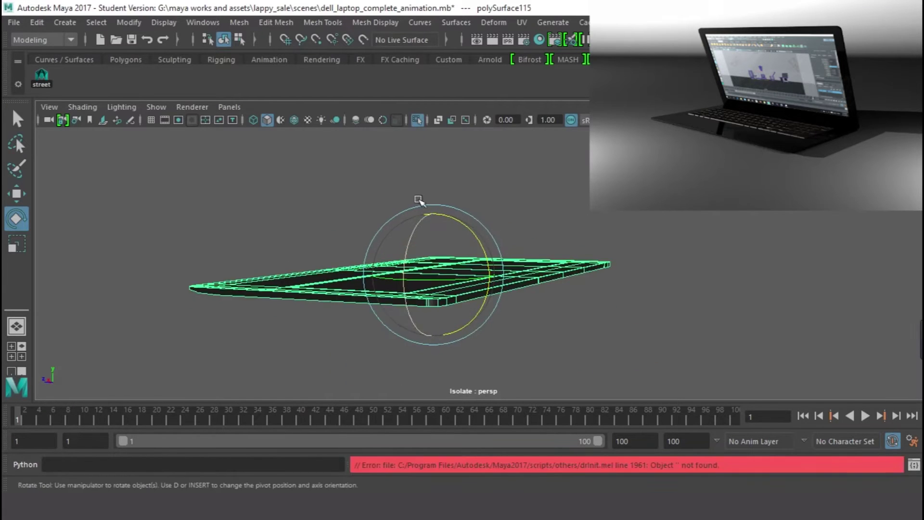
{"action": "left_click", "coordinate": [495, 229]}
{"action": "mouse_move", "coordinate": [494, 230]}
{"action": "left_mouse_down", "text": "alt"}
{"action": "mouse_move", "coordinate": [449, 299]}
{"action": "mouse_move", "coordinate": [326, 313]}
{"action": "mouse_move", "coordinate": [616, 256]}
{"action": "mouse_move", "coordinate": [622, 279]}
{"action": "mouse_move", "coordinate": [657, 262]}
{"action": "mouse_move", "coordinate": [492, 213]}
{"action": "left_mouse_up", "text": "alt"}
{"action": "left_click", "coordinate": [586, 225]}
{"action": "scroll", "coordinate": [508, 233], "scroll_direction": "up", "scroll_amount": 5}
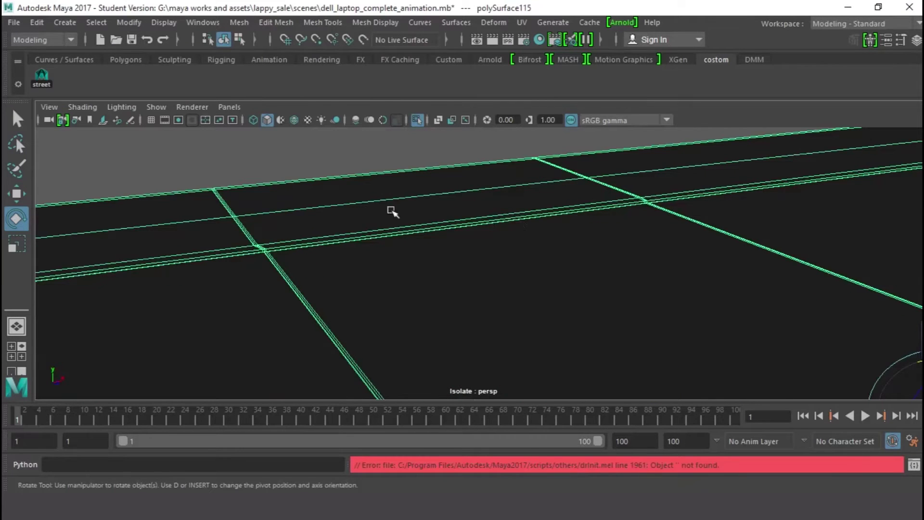
{"action": "right_click_drag", "start_coordinate": [390, 210], "coordinate": [480, 489]}
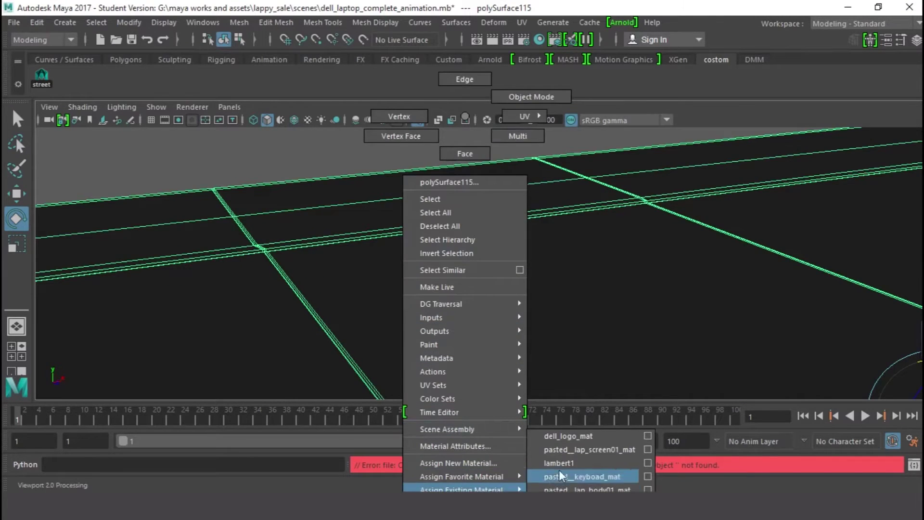
{"action": "right_click_drag", "start_coordinate": [558, 472], "coordinate": [560, 462]}
{"action": "left_click", "coordinate": [447, 149]}
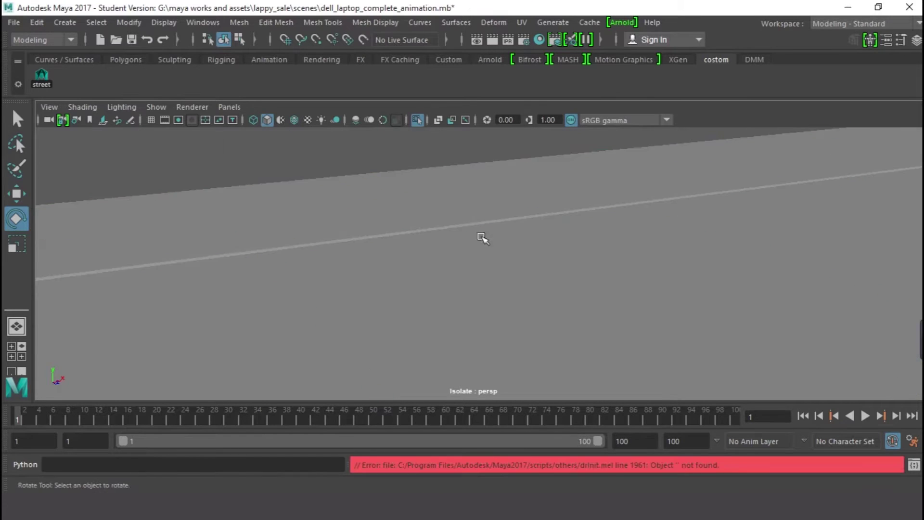
Examine the base's keyboard recess from several angles and undo the lambert1 material assignment.
{"action": "left_click_drag", "start_coordinate": [511, 266], "coordinate": [488, 299], "text": "alt"}
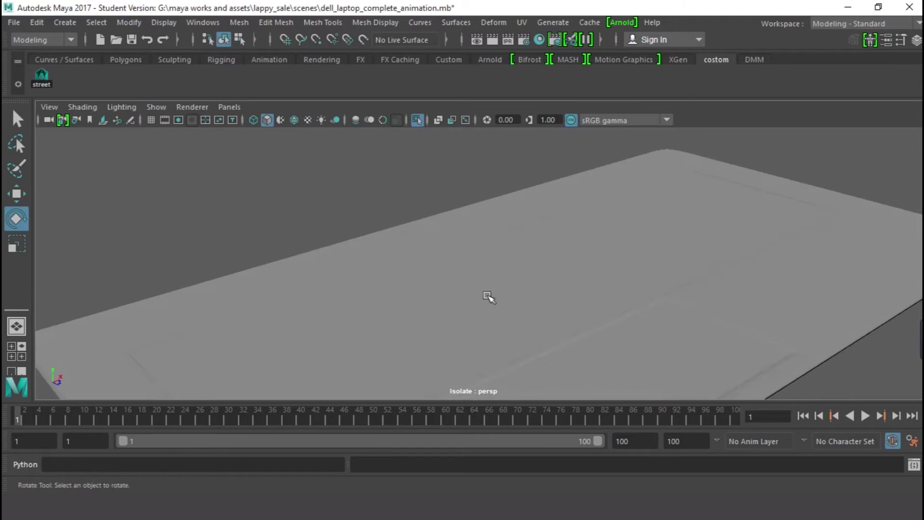
{"action": "middle_click_drag", "start_coordinate": [489, 299], "coordinate": [500, 176], "text": "alt"}
{"action": "left_click_drag", "start_coordinate": [571, 245], "coordinate": [593, 269], "text": "alt"}
{"action": "left_click_drag", "start_coordinate": [699, 312], "coordinate": [412, 289], "text": "alt"}
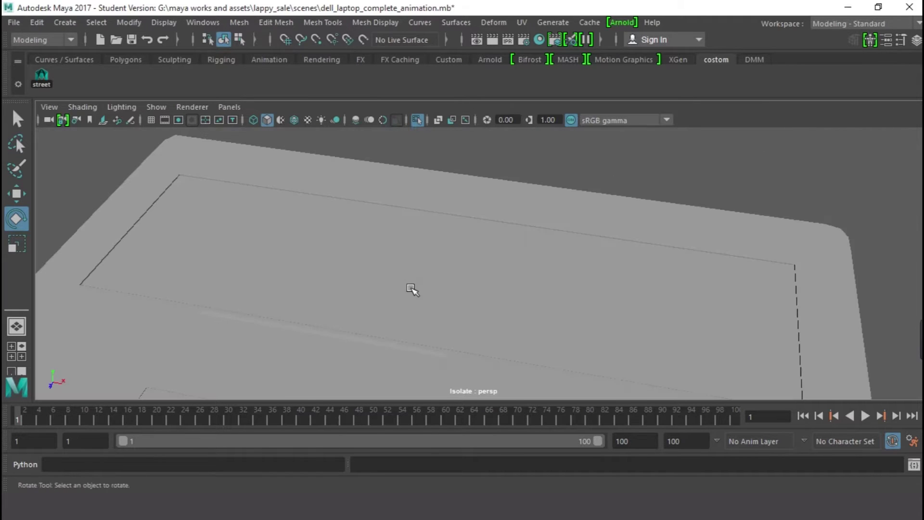
{"action": "left_click", "coordinate": [412, 289]}
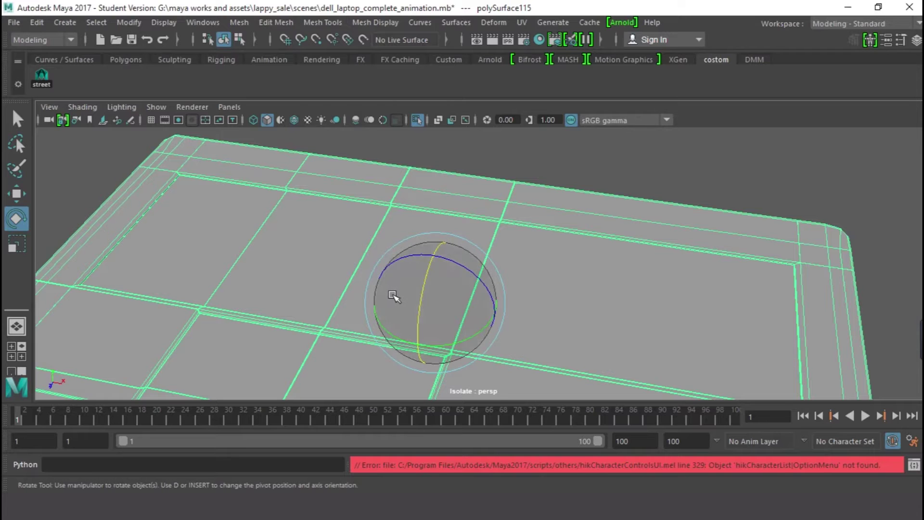
{"action": "key", "text": "ctrl+z"}
{"action": "key", "text": "ctrl+z"}
Show the whole laptop again and isolate the keyboard keys.
{"action": "left_click_drag", "start_coordinate": [375, 301], "coordinate": [410, 206], "text": "alt"}
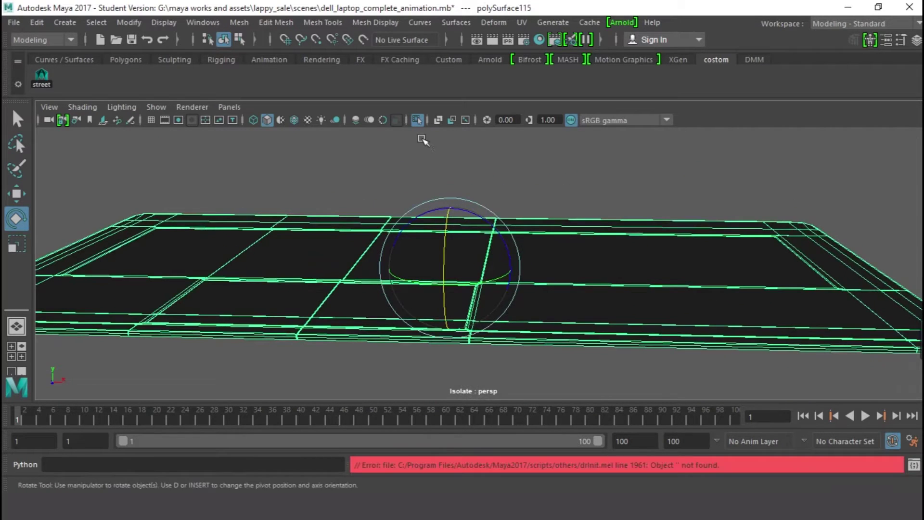
{"action": "left_click", "coordinate": [418, 120]}
{"action": "left_click_drag", "start_coordinate": [520, 200], "coordinate": [566, 308], "text": "alt"}
{"action": "left_click", "coordinate": [566, 309]}
{"action": "scroll", "coordinate": [534, 313], "scroll_direction": "up", "scroll_amount": 6}
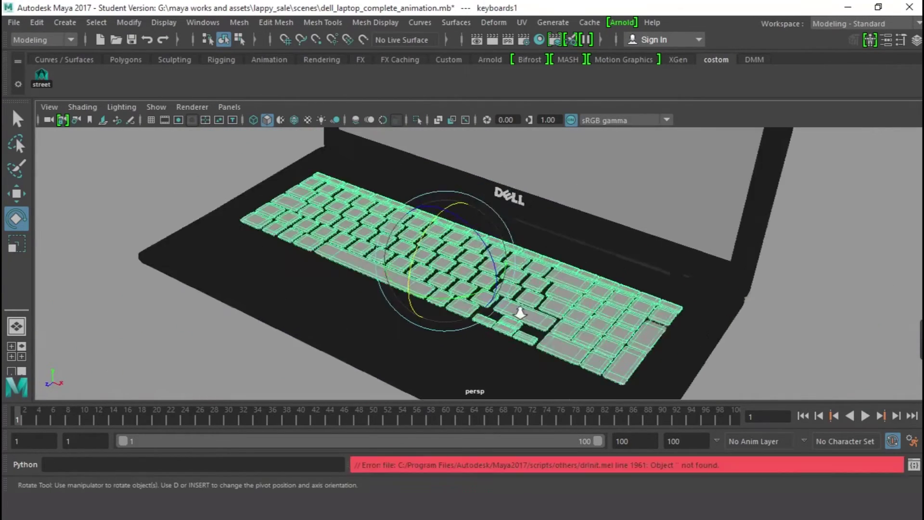
{"action": "scroll", "coordinate": [380, 258], "scroll_direction": "down", "scroll_amount": 5}
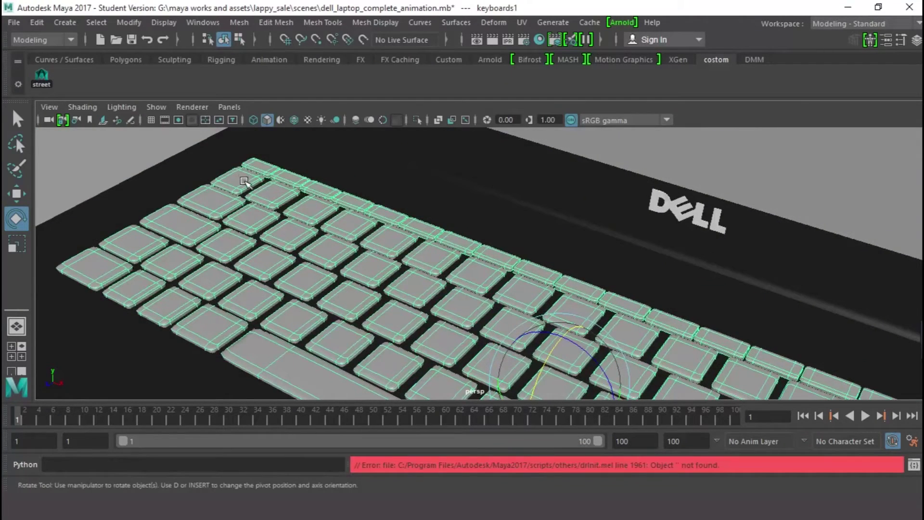
{"action": "left_click_drag", "start_coordinate": [244, 181], "coordinate": [310, 263], "text": "alt"}
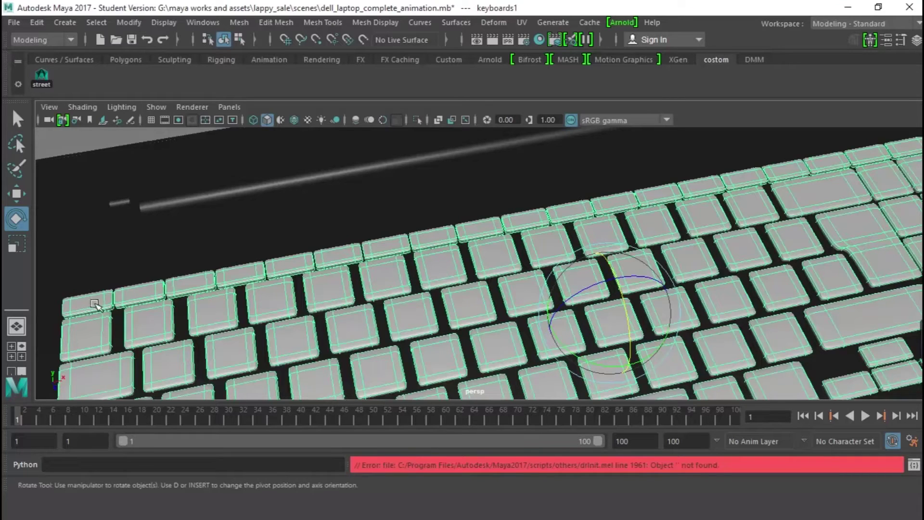
{"action": "left_click_drag", "start_coordinate": [188, 308], "coordinate": [287, 361], "text": "alt"}
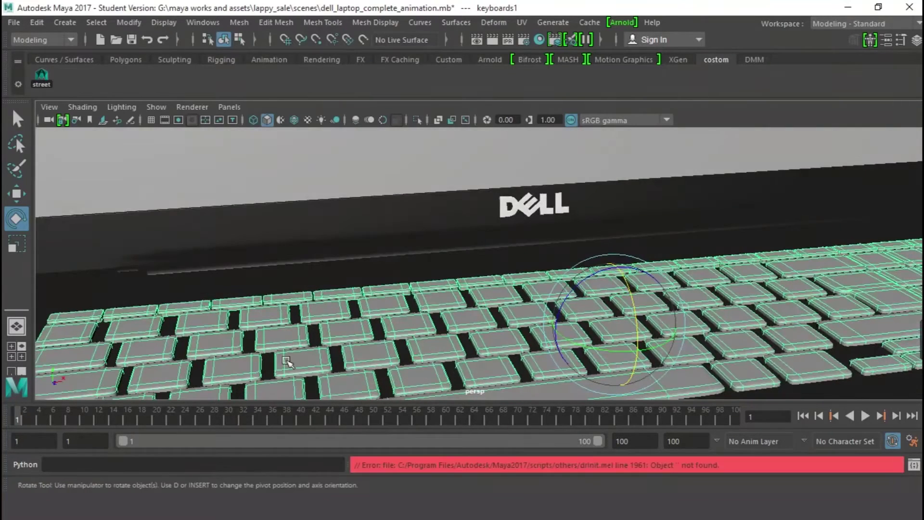
{"action": "left_click", "coordinate": [418, 120]}
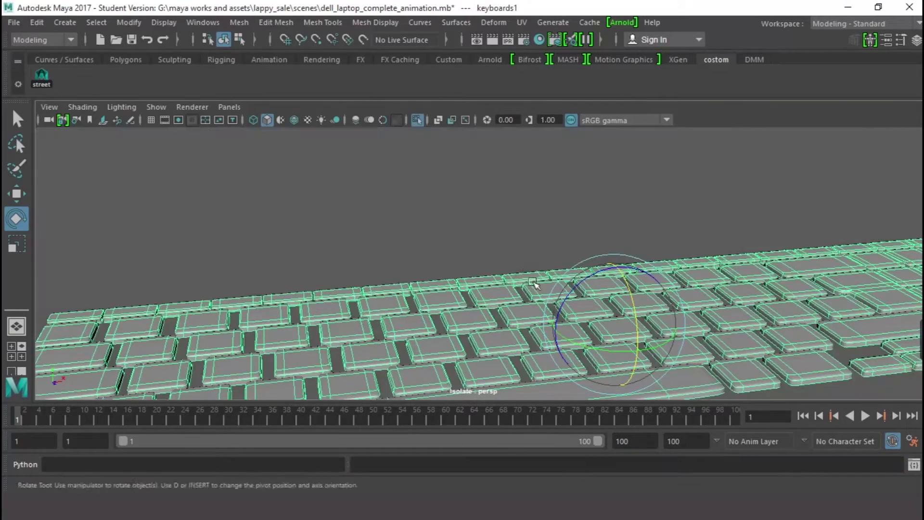
Examine the isolated keys along the whole keyboard and bring back the rest of the laptop.
{"action": "mouse_move", "coordinate": [481, 216]}
{"action": "left_mouse_down", "text": "alt"}
{"action": "mouse_move", "coordinate": [526, 168]}
{"action": "mouse_move", "coordinate": [573, 223]}
{"action": "mouse_move", "coordinate": [521, 289]}
{"action": "mouse_move", "coordinate": [523, 195]}
{"action": "mouse_move", "coordinate": [497, 286]}
{"action": "mouse_move", "coordinate": [520, 332]}
{"action": "mouse_move", "coordinate": [517, 356]}
{"action": "mouse_move", "coordinate": [560, 341]}
{"action": "mouse_move", "coordinate": [501, 268]}
{"action": "mouse_move", "coordinate": [518, 273]}
{"action": "mouse_move", "coordinate": [510, 327]}
{"action": "mouse_move", "coordinate": [521, 353]}
{"action": "mouse_move", "coordinate": [479, 337]}
{"action": "mouse_move", "coordinate": [478, 317]}
{"action": "mouse_move", "coordinate": [479, 394]}
{"action": "mouse_move", "coordinate": [498, 235]}
{"action": "left_mouse_up", "text": "alt"}
{"action": "left_click_drag", "start_coordinate": [460, 262], "coordinate": [485, 268], "text": "alt"}
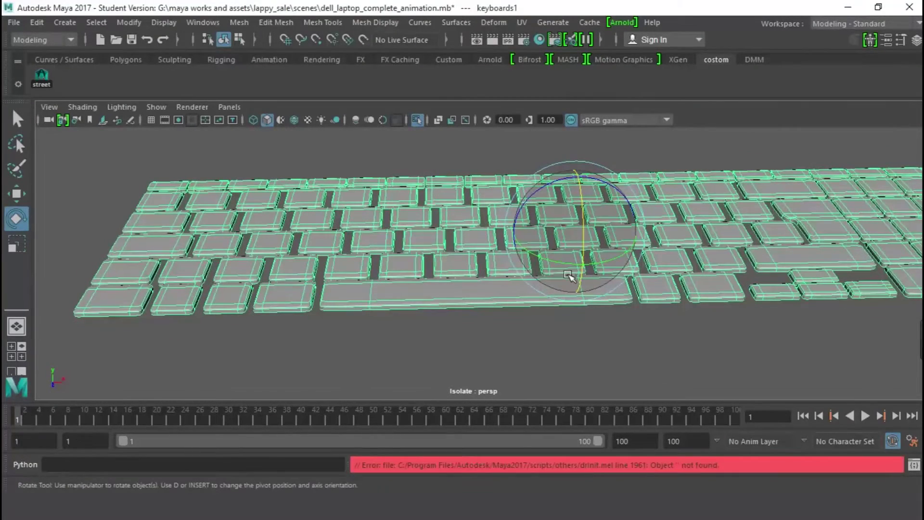
{"action": "left_click_drag", "start_coordinate": [635, 276], "coordinate": [528, 271], "text": "alt"}
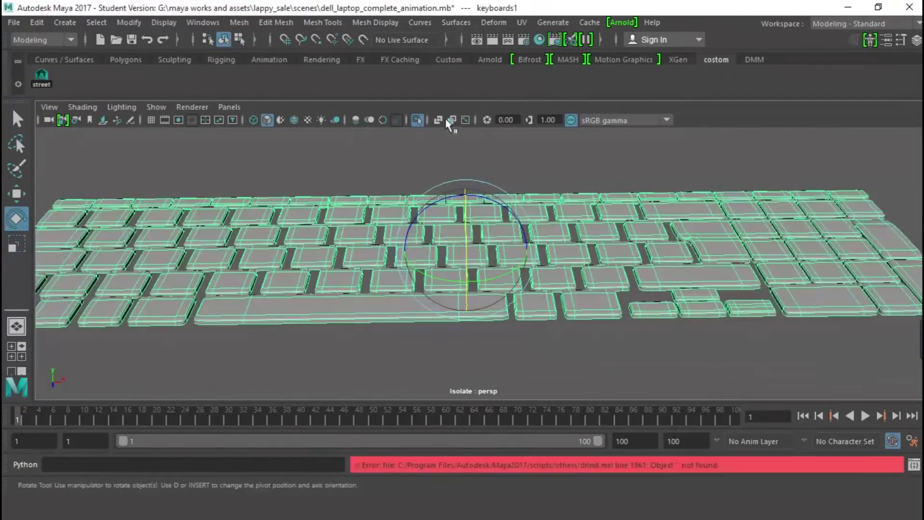
{"action": "left_click", "coordinate": [418, 120]}
Examine how the keyboard keys are laid out and seated in the laptop base from several angles.
{"action": "left_click_drag", "start_coordinate": [522, 229], "coordinate": [517, 260], "text": "alt"}
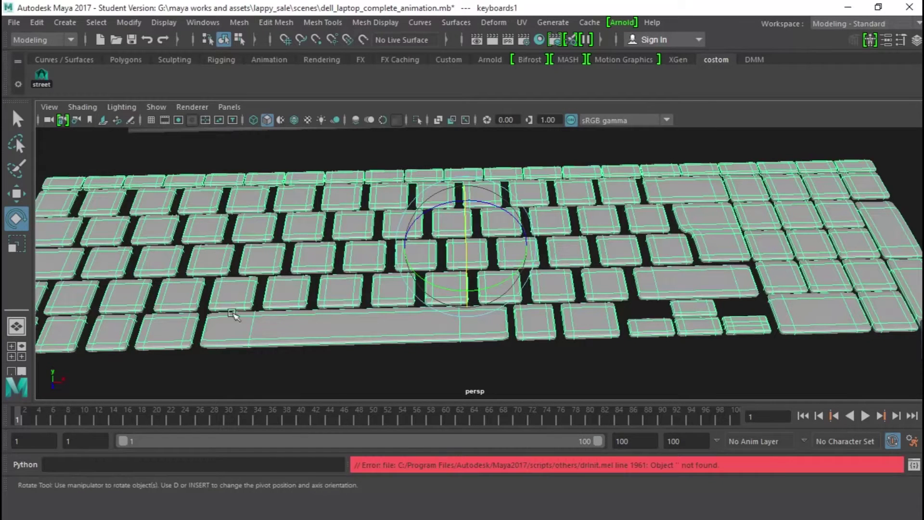
{"action": "left_click_drag", "start_coordinate": [357, 278], "coordinate": [649, 278], "text": "alt"}
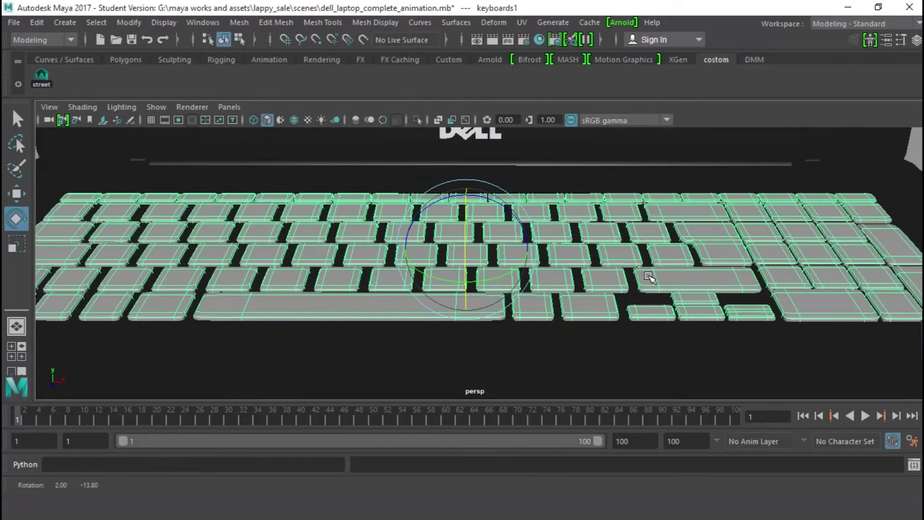
{"action": "scroll", "coordinate": [515, 268], "scroll_direction": "down", "scroll_amount": 3}
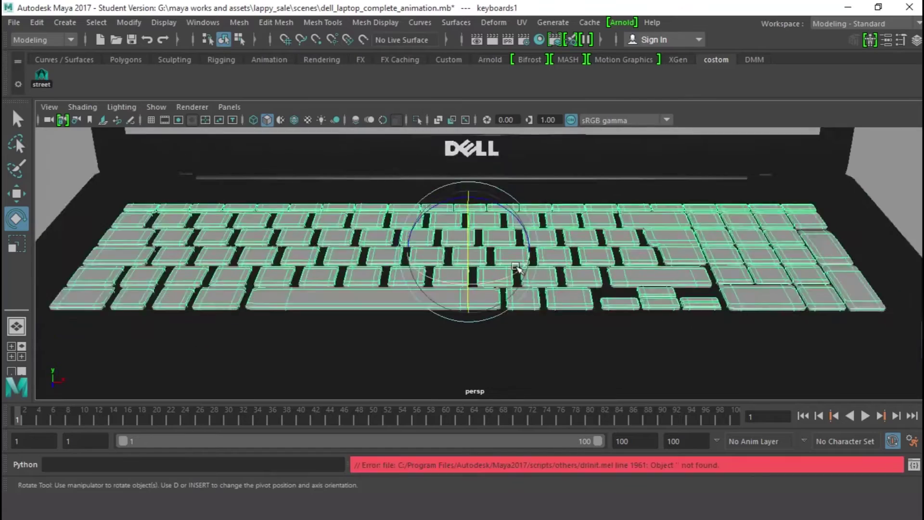
{"action": "scroll", "coordinate": [516, 268], "scroll_direction": "up", "scroll_amount": 3}
{"action": "scroll", "coordinate": [530, 246], "scroll_direction": "down", "scroll_amount": 5}
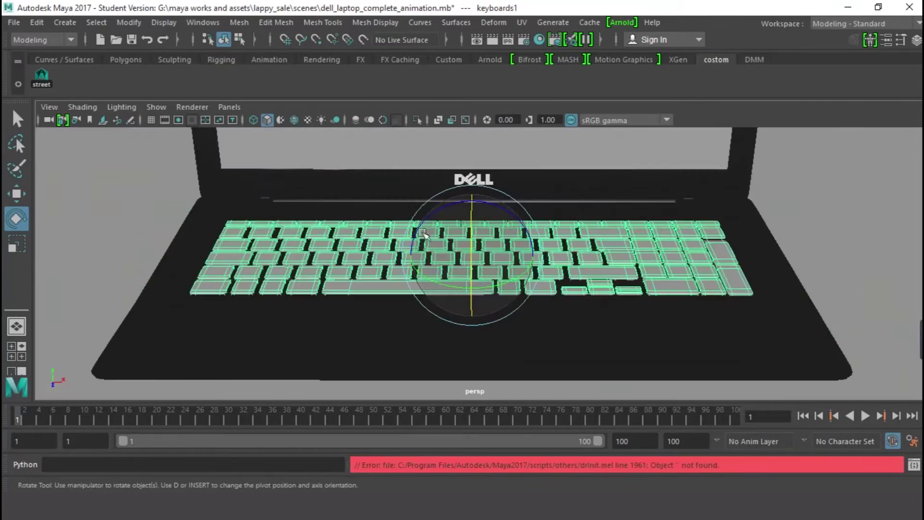
{"action": "left_click_drag", "start_coordinate": [421, 232], "coordinate": [414, 273], "text": "alt"}
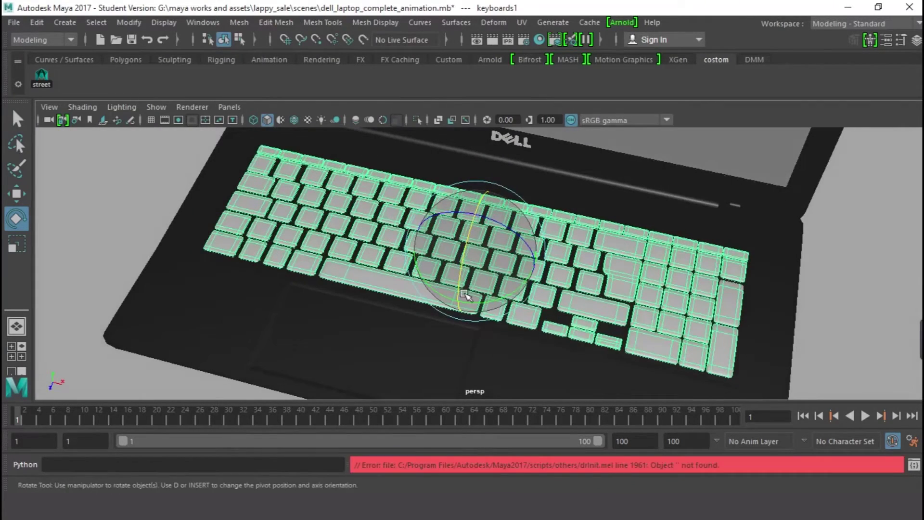
{"action": "middle_click_drag", "start_coordinate": [465, 294], "coordinate": [466, 330], "text": "alt"}
{"action": "left_click_drag", "start_coordinate": [428, 250], "coordinate": [450, 232], "text": "alt"}
{"action": "middle_click_drag", "start_coordinate": [429, 263], "coordinate": [376, 333], "text": "alt"}
Isolate the long half-cylinder strip above the keyboard, examine its shape and show the whole laptop again.
{"action": "left_click", "coordinate": [534, 298]}
{"action": "left_click_drag", "start_coordinate": [598, 319], "coordinate": [627, 300], "text": "alt"}
{"action": "left_click", "coordinate": [417, 120]}
{"action": "left_click_drag", "start_coordinate": [423, 140], "coordinate": [429, 375], "text": "alt"}
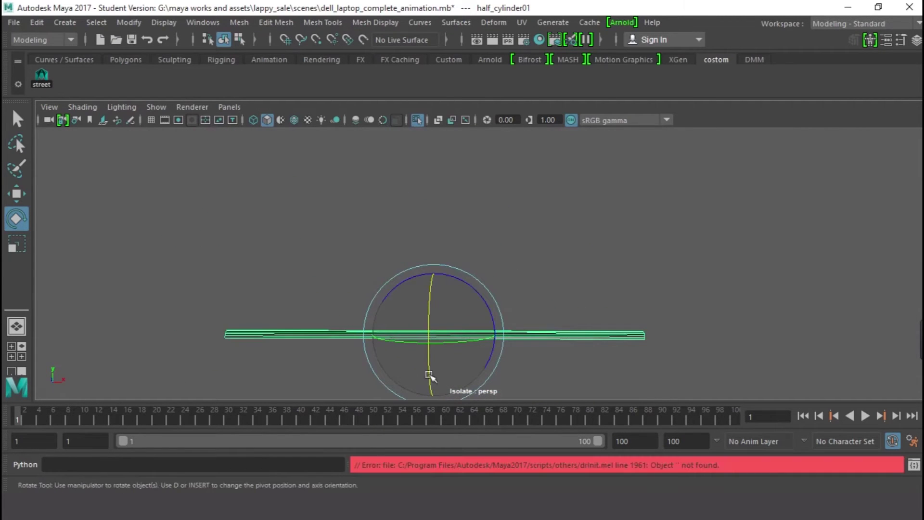
{"action": "left_click_drag", "start_coordinate": [556, 335], "coordinate": [568, 310], "text": "alt"}
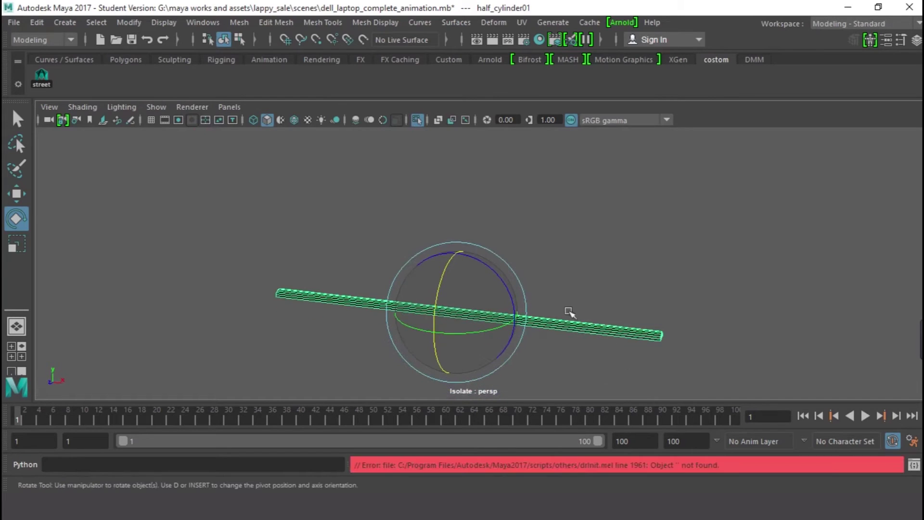
{"action": "left_click", "coordinate": [416, 120]}
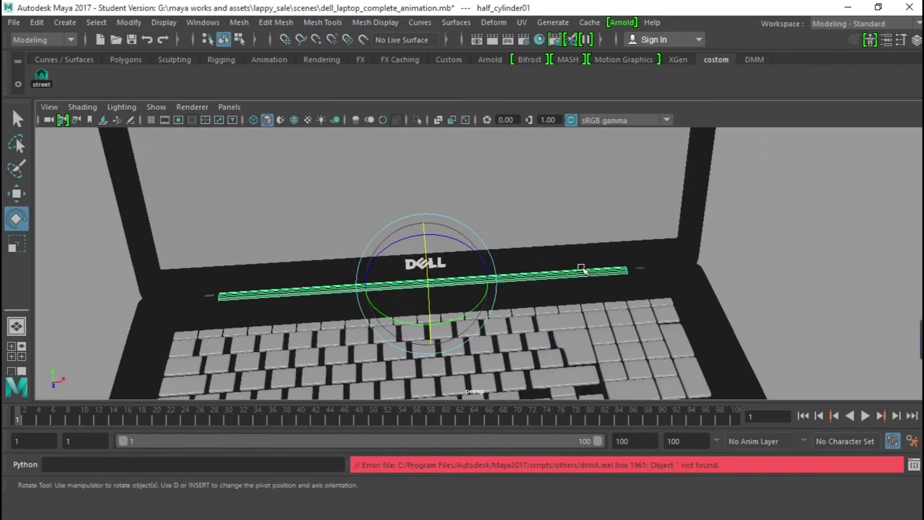
Select the two small rotator pieces at the ends of the half-cylinder strip and isolate them.
{"action": "left_click", "coordinate": [644, 271]}
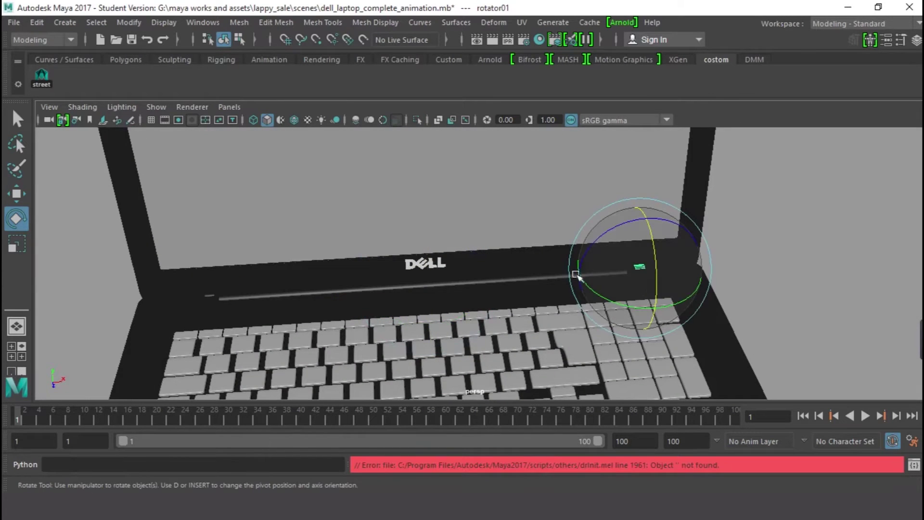
{"action": "left_click", "coordinate": [210, 299]}
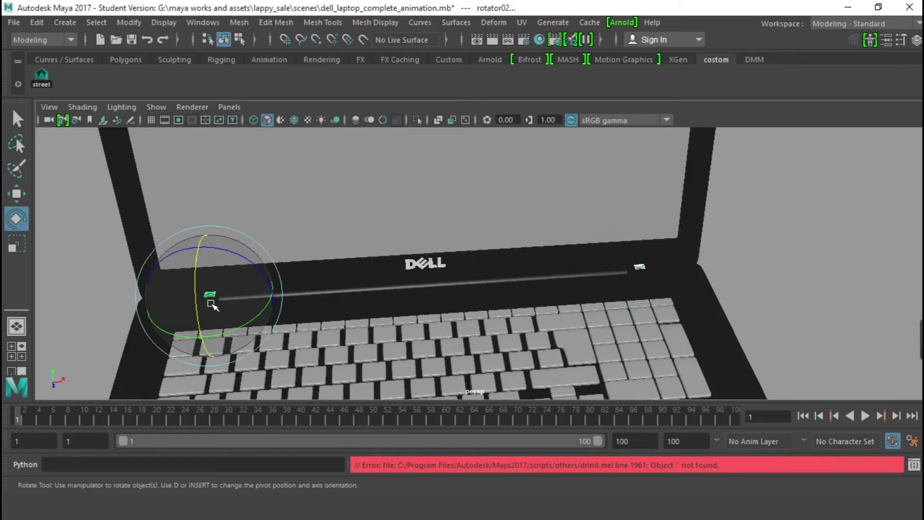
{"action": "left_click", "coordinate": [417, 120]}
{"action": "left_click_drag", "start_coordinate": [474, 250], "coordinate": [474, 144], "text": "alt"}
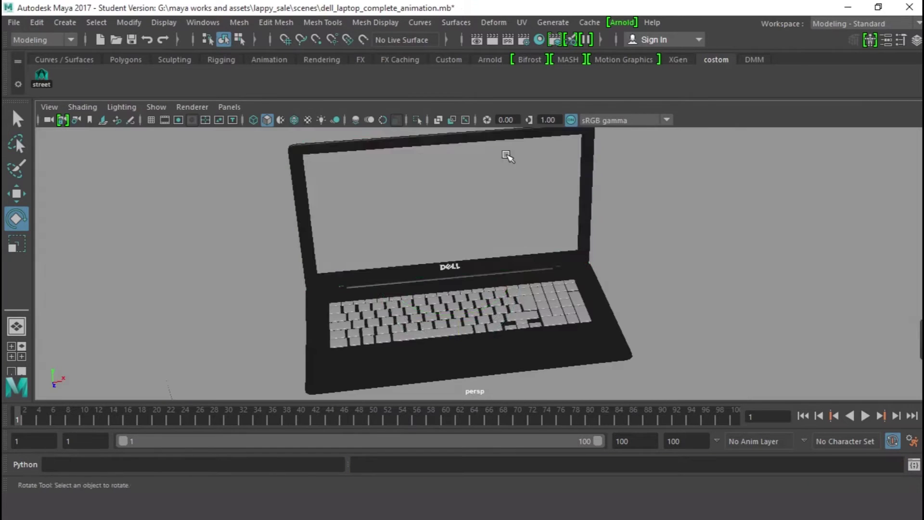
Select the laptop's screen lid and examine the circular Dell logo on its back.
{"action": "left_click", "coordinate": [508, 156]}
{"action": "left_click_drag", "start_coordinate": [515, 206], "coordinate": [192, 175], "text": "alt"}
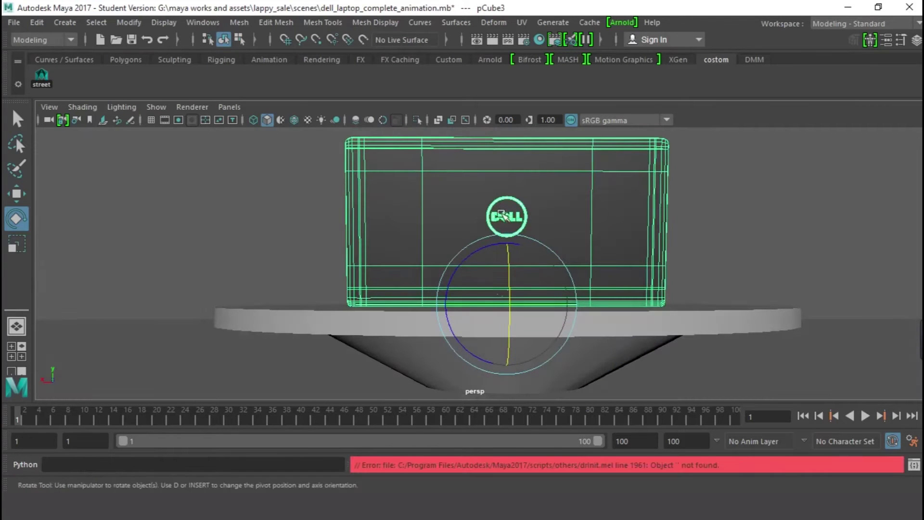
{"action": "scroll", "coordinate": [505, 223], "scroll_direction": "up", "scroll_amount": 5}
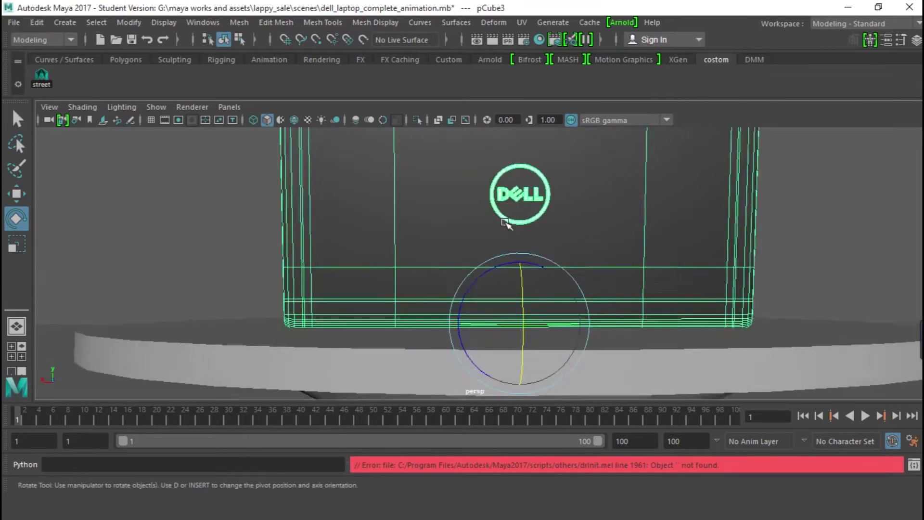
{"action": "left_click_drag", "start_coordinate": [576, 203], "coordinate": [499, 302], "text": "alt"}
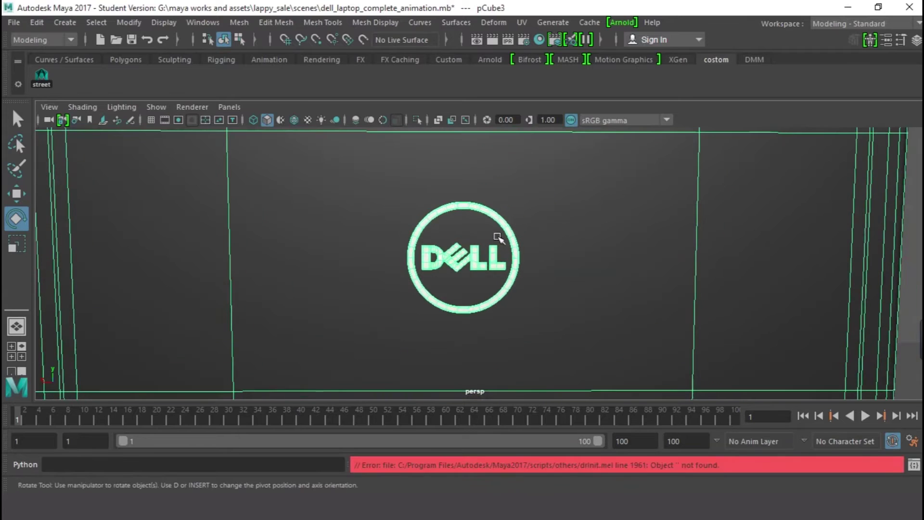
{"action": "scroll", "coordinate": [471, 264], "scroll_direction": "down", "scroll_amount": 3}
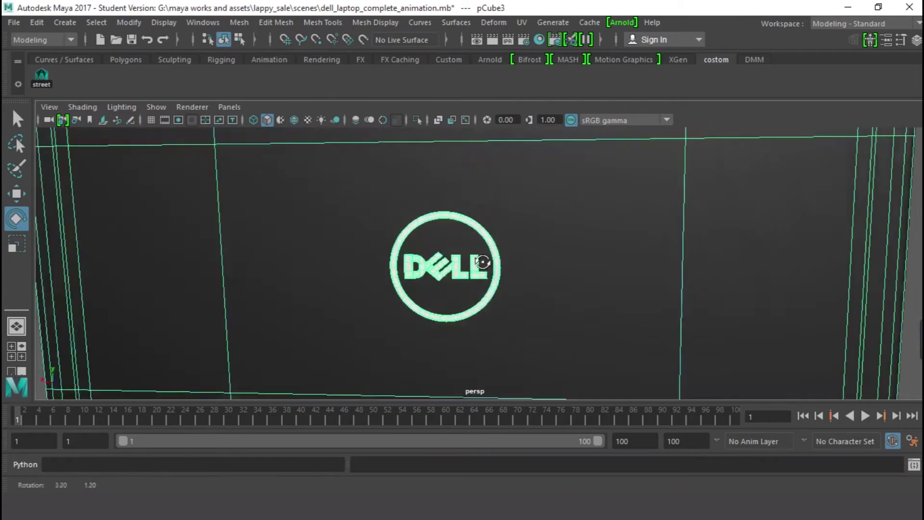
{"action": "left_click_drag", "start_coordinate": [471, 264], "coordinate": [512, 253], "text": "alt"}
{"action": "left_click", "coordinate": [49, 107]}
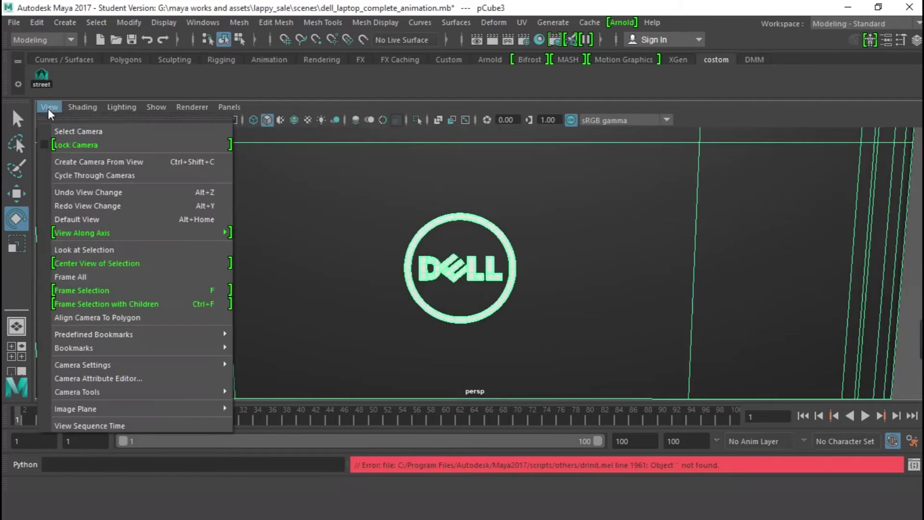
{"action": "mouse_move", "coordinate": [120, 406]}
{"action": "left_click", "coordinate": [460, 217]}
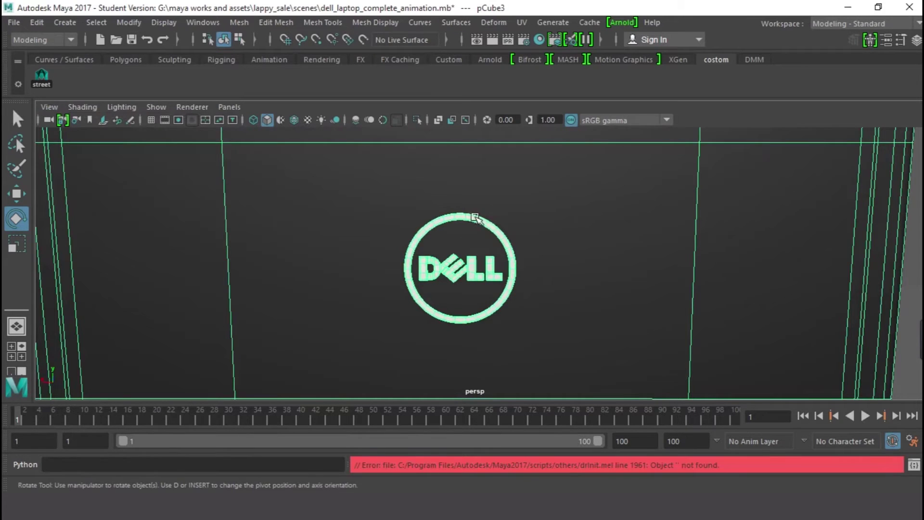
Examine from several angles how the circular Dell logo sits on the back surface of the screen lid.
{"action": "left_click_drag", "start_coordinate": [474, 217], "coordinate": [407, 273], "text": "alt"}
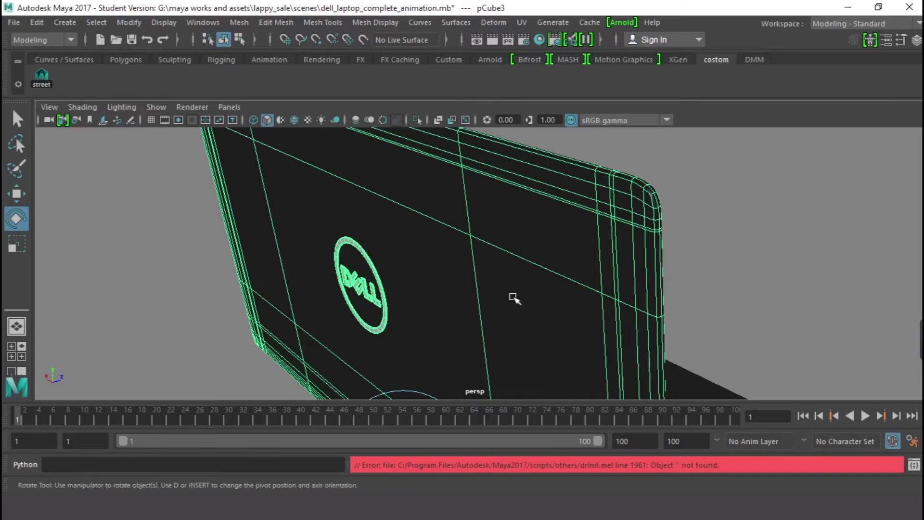
{"action": "left_click_drag", "start_coordinate": [514, 298], "coordinate": [572, 254], "text": "alt"}
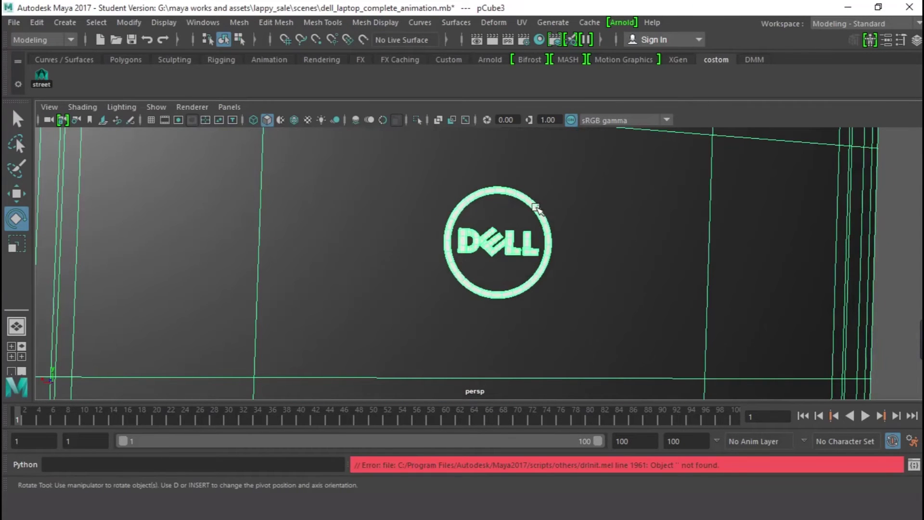
{"action": "left_click_drag", "start_coordinate": [536, 208], "coordinate": [526, 272], "text": "alt"}
{"action": "left_click_drag", "start_coordinate": [433, 278], "coordinate": [403, 274], "text": "alt"}
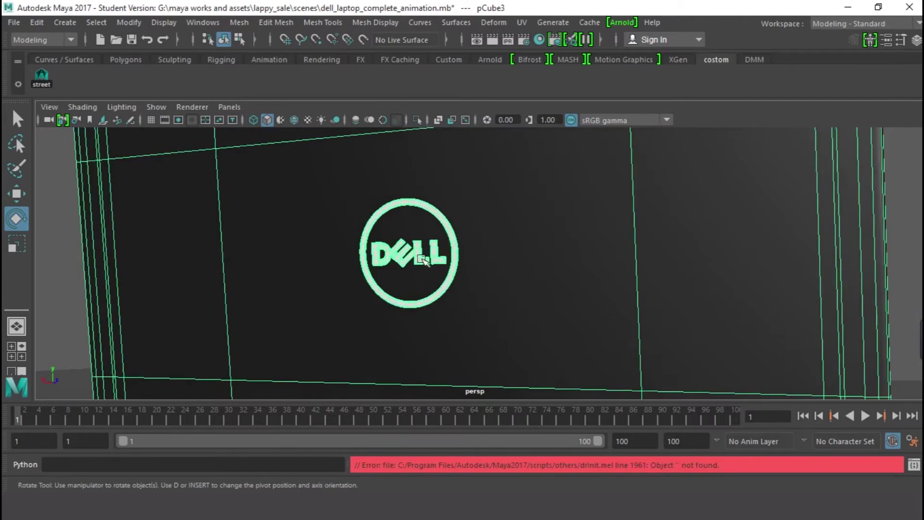
{"action": "left_click", "coordinate": [50, 107]}
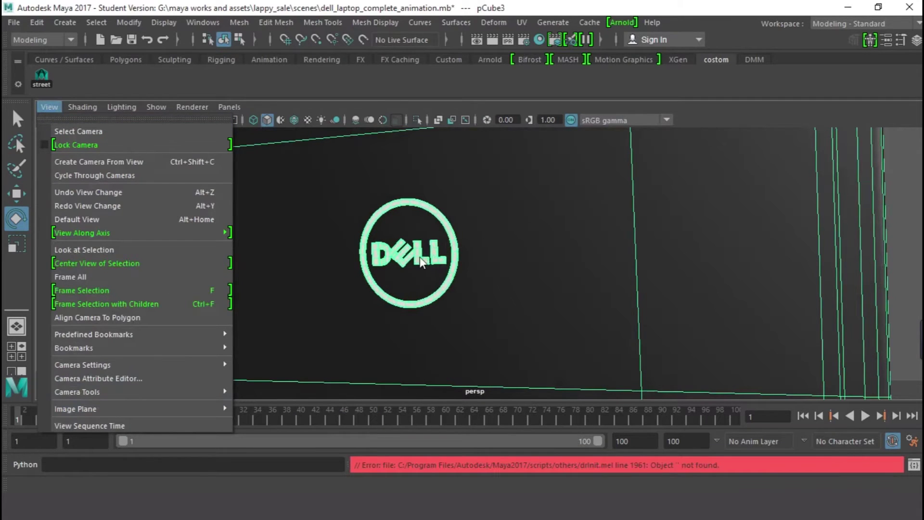
{"action": "left_click_drag", "start_coordinate": [419, 262], "coordinate": [496, 267], "text": "alt"}
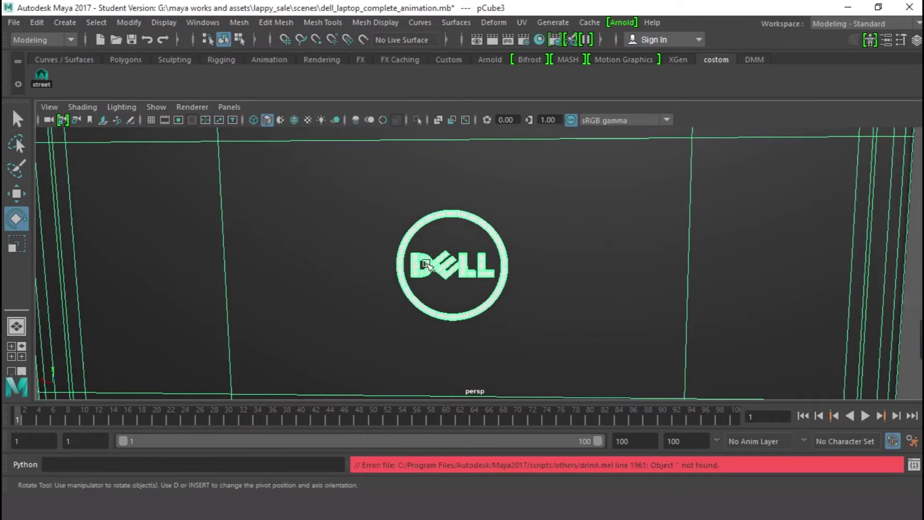
{"action": "mouse_move", "coordinate": [484, 268]}
{"action": "left_mouse_down", "text": "alt"}
{"action": "mouse_move", "coordinate": [614, 262]}
{"action": "mouse_move", "coordinate": [472, 262]}
{"action": "left_mouse_up", "text": "alt"}
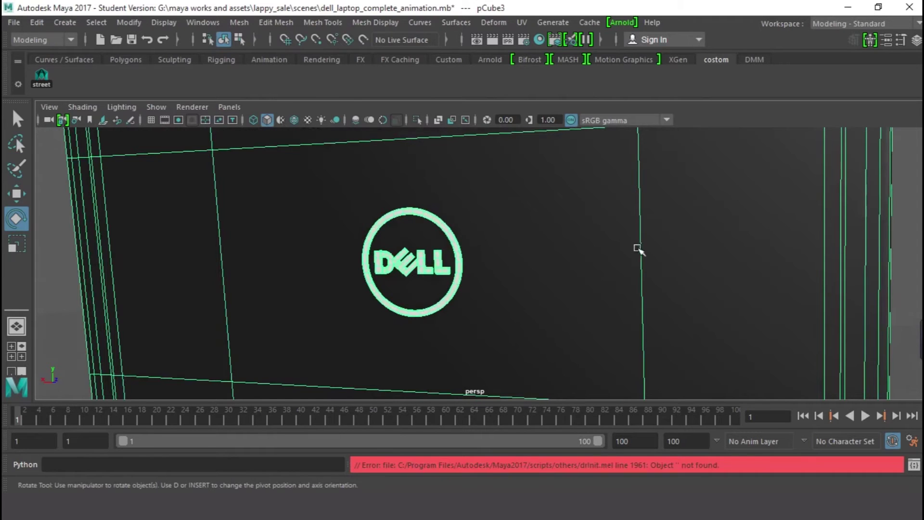
{"action": "left_click_drag", "start_coordinate": [638, 249], "coordinate": [322, 270], "text": "alt"}
Select the circular back logo on its own and reselect the lid to compare the two parts.
{"action": "left_click", "coordinate": [143, 194]}
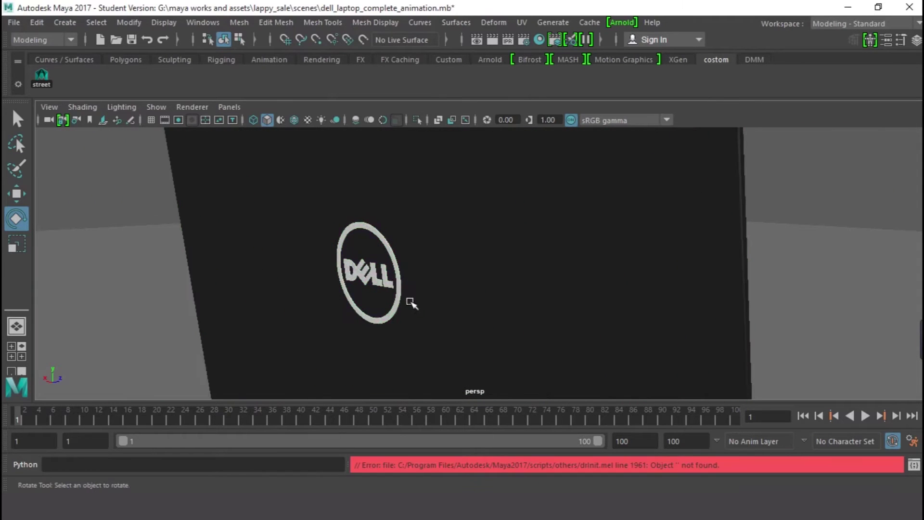
{"action": "left_click", "coordinate": [401, 294]}
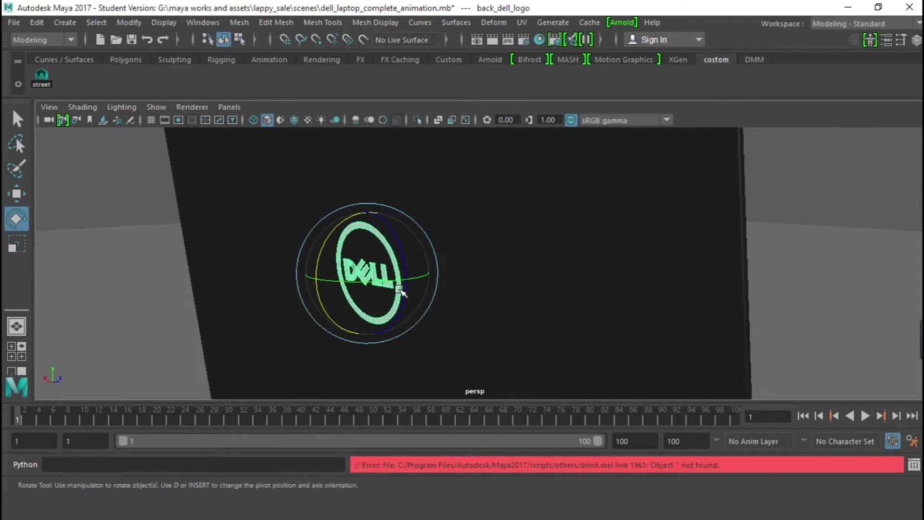
{"action": "left_click", "coordinate": [500, 278]}
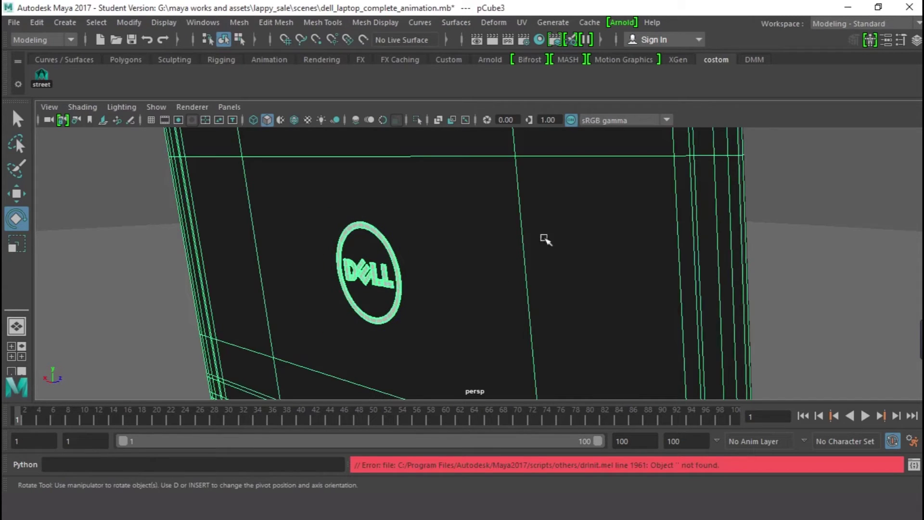
Examine the small DELL lettering on the front bezel below the screen, keep the lid selected and view the whole laptop.
{"action": "left_click_drag", "start_coordinate": [666, 214], "coordinate": [433, 237], "text": "alt"}
{"action": "middle_click_drag", "start_coordinate": [517, 338], "coordinate": [506, 215], "text": "alt"}
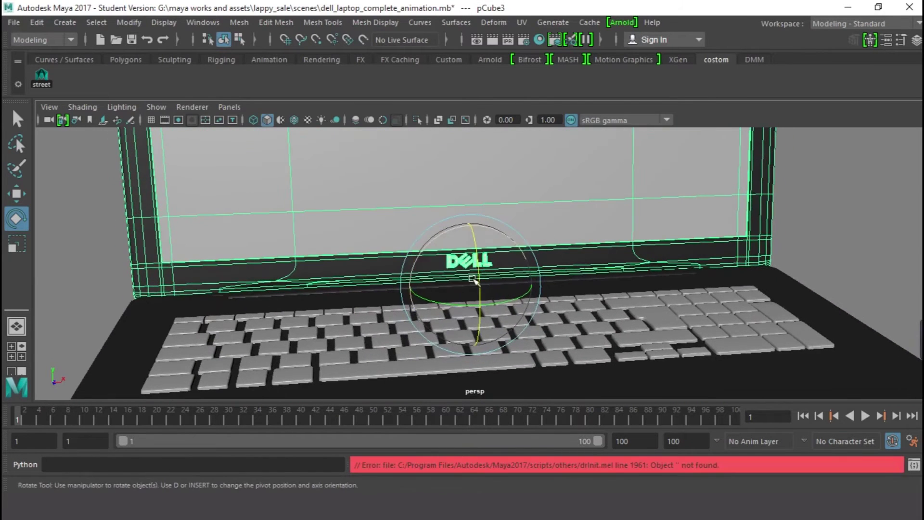
{"action": "left_click_drag", "start_coordinate": [475, 262], "coordinate": [525, 246], "text": "alt"}
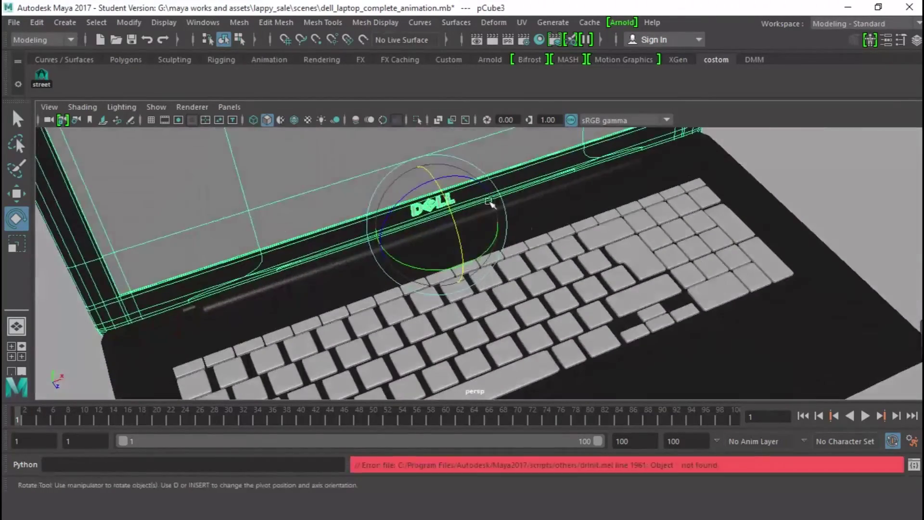
{"action": "left_click_drag", "start_coordinate": [434, 207], "coordinate": [577, 244], "text": "alt"}
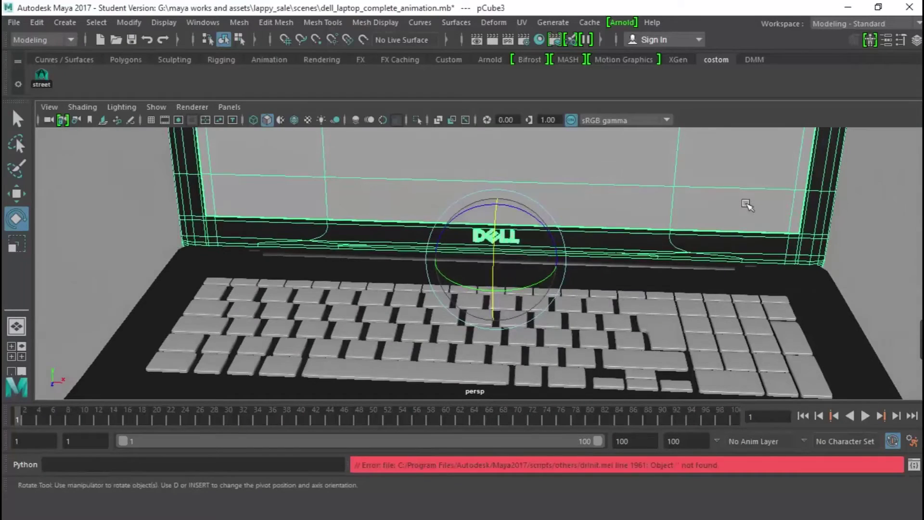
{"action": "left_click", "coordinate": [873, 215]}
{"action": "left_click", "coordinate": [889, 220]}
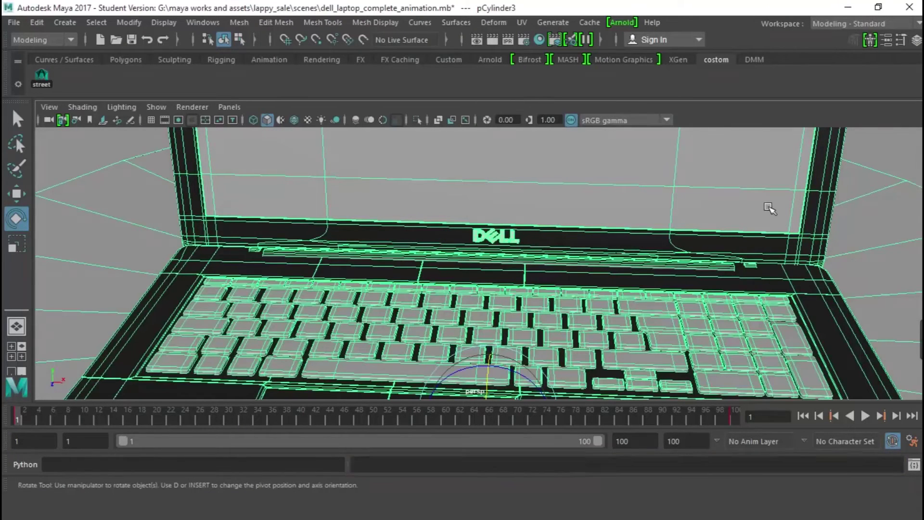
{"action": "left_click", "coordinate": [769, 207]}
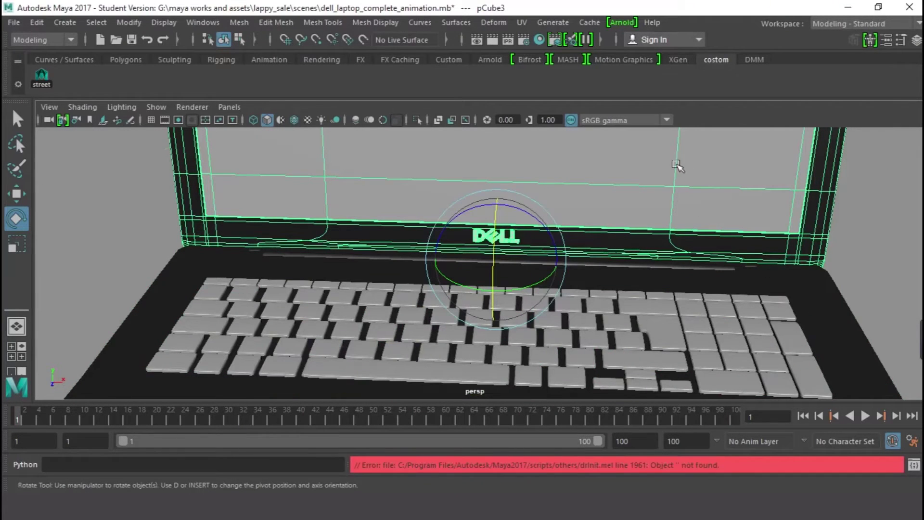
{"action": "right_click_drag", "start_coordinate": [749, 186], "coordinate": [697, 225], "text": "alt"}
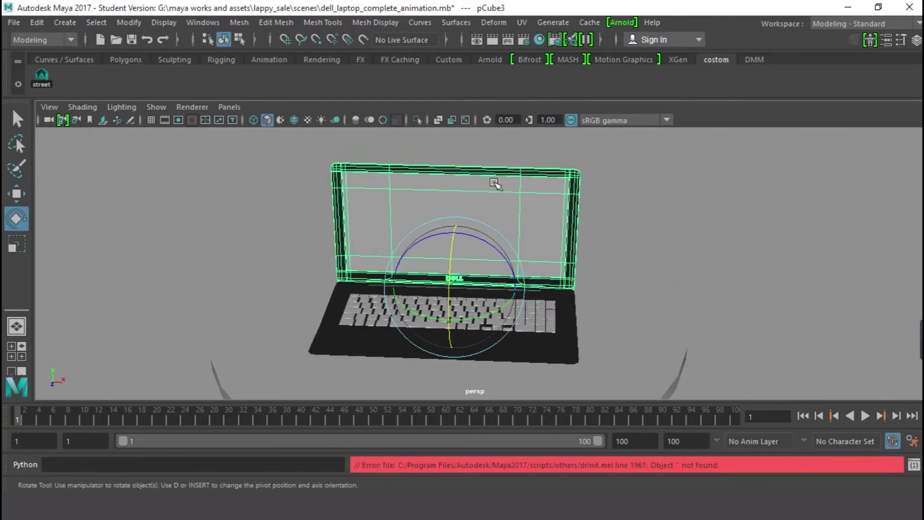
{"action": "left_click_drag", "start_coordinate": [528, 187], "coordinate": [596, 332], "text": "alt"}
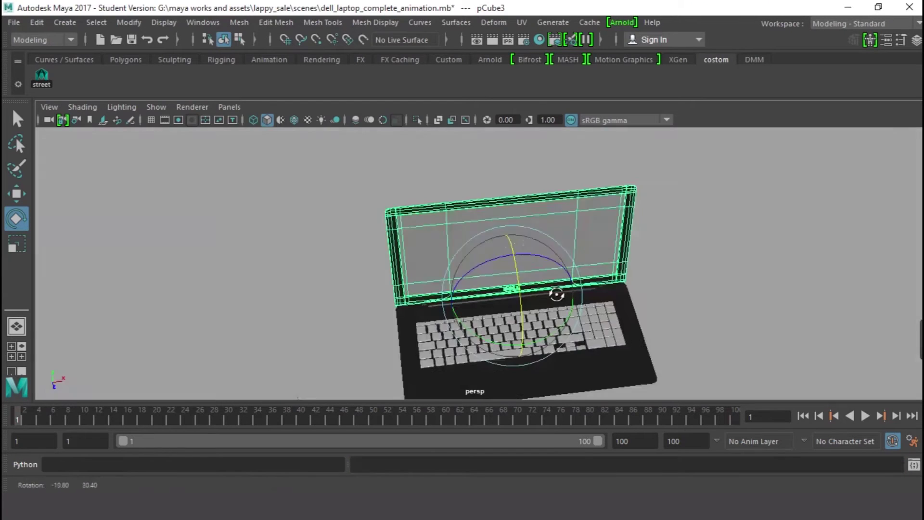
Select the keyboard keys, frame them in the view and examine them from above.
{"action": "left_click", "coordinate": [604, 338]}
{"action": "key", "text": "f"}
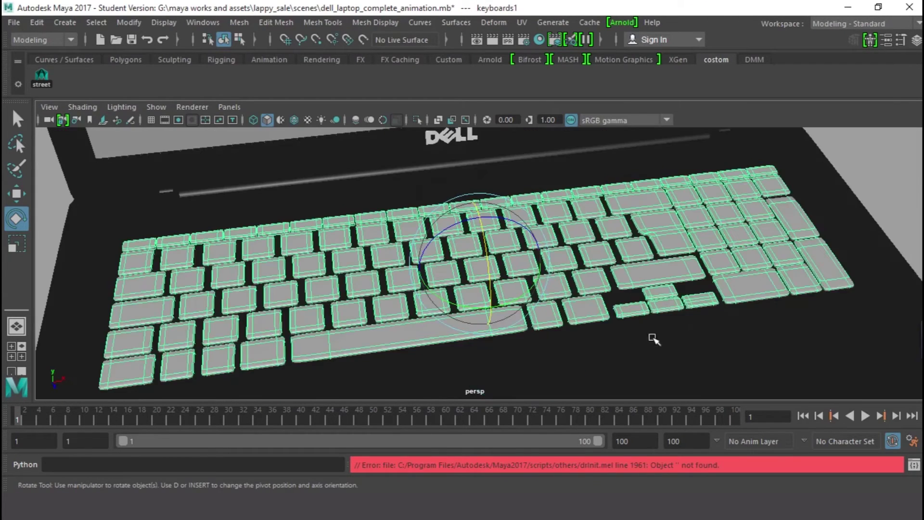
{"action": "left_click_drag", "start_coordinate": [651, 336], "coordinate": [636, 306], "text": "alt"}
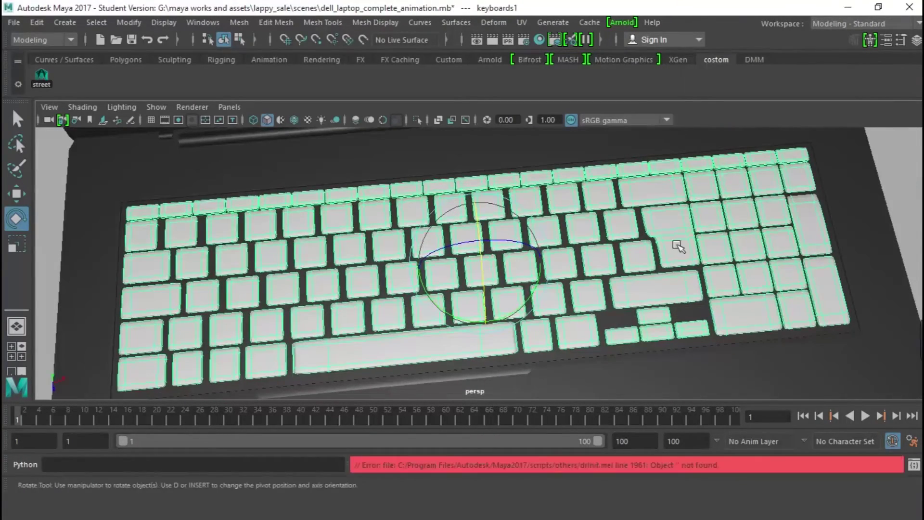
Open the UV Editor, examine the UV layout of the keyboard keys and minimize the editor.
{"action": "left_click", "coordinate": [518, 24]}
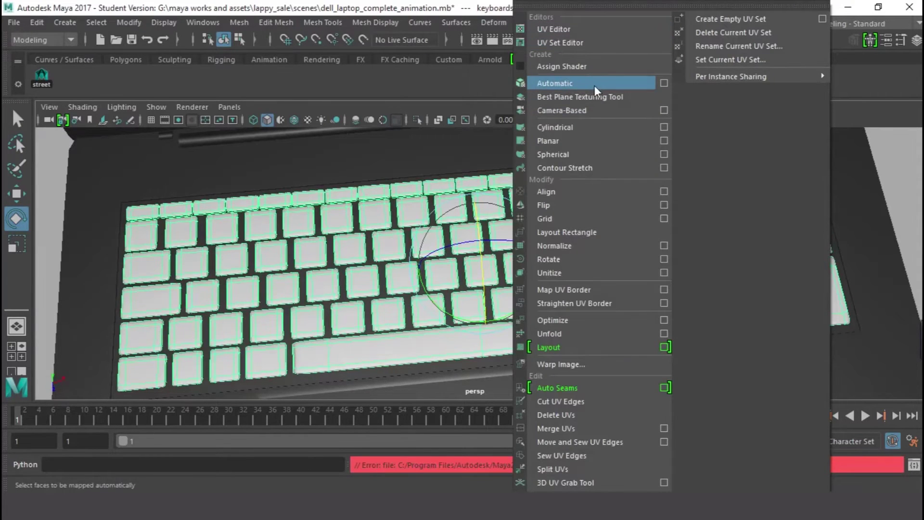
{"action": "left_click", "coordinate": [578, 30]}
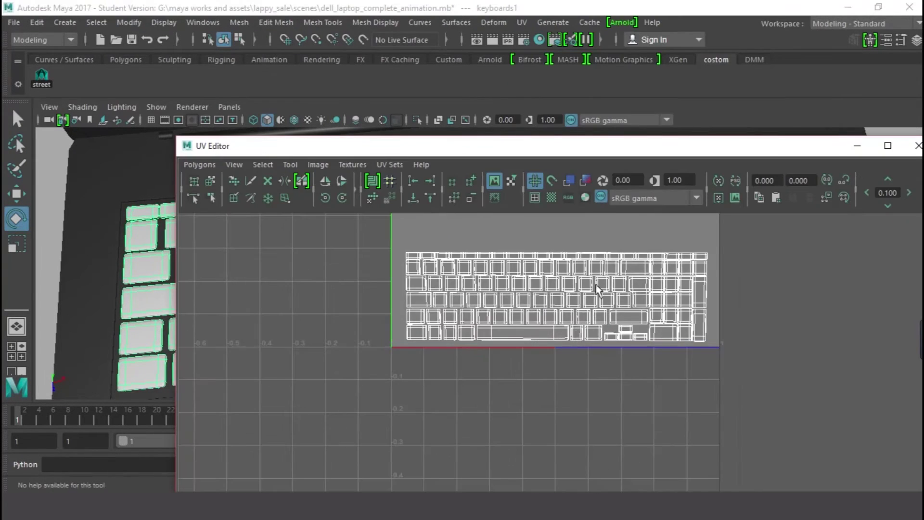
{"action": "scroll", "coordinate": [597, 285], "scroll_direction": "up", "scroll_amount": 3}
{"action": "middle_click_drag", "start_coordinate": [616, 276], "coordinate": [601, 400], "text": "alt"}
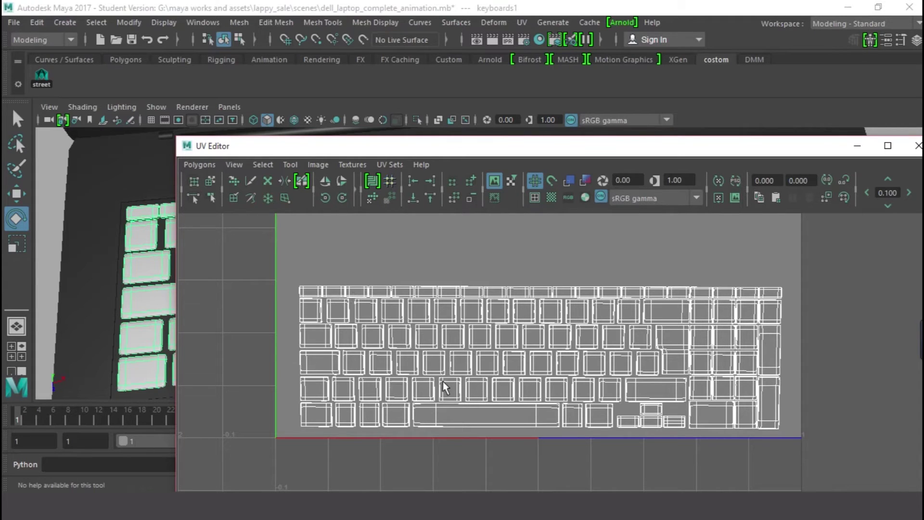
{"action": "left_click", "coordinate": [199, 165]}
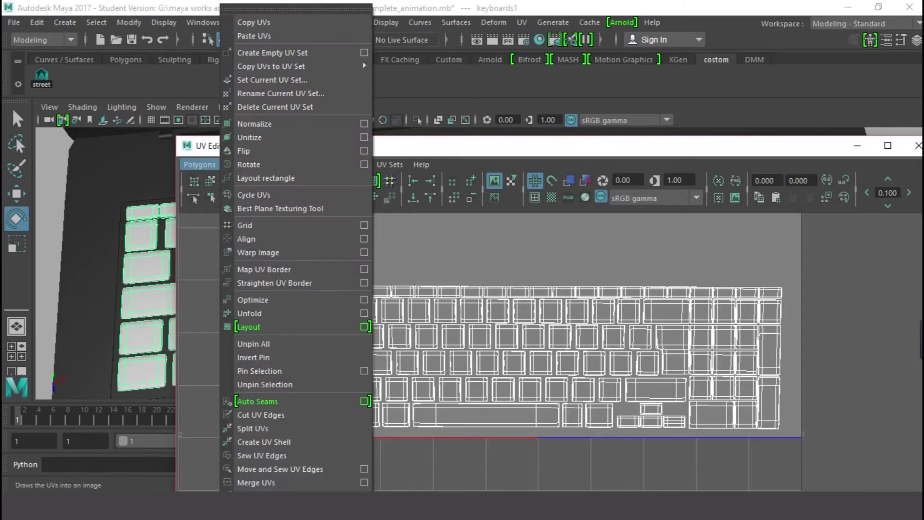
{"action": "left_click", "coordinate": [478, 279]}
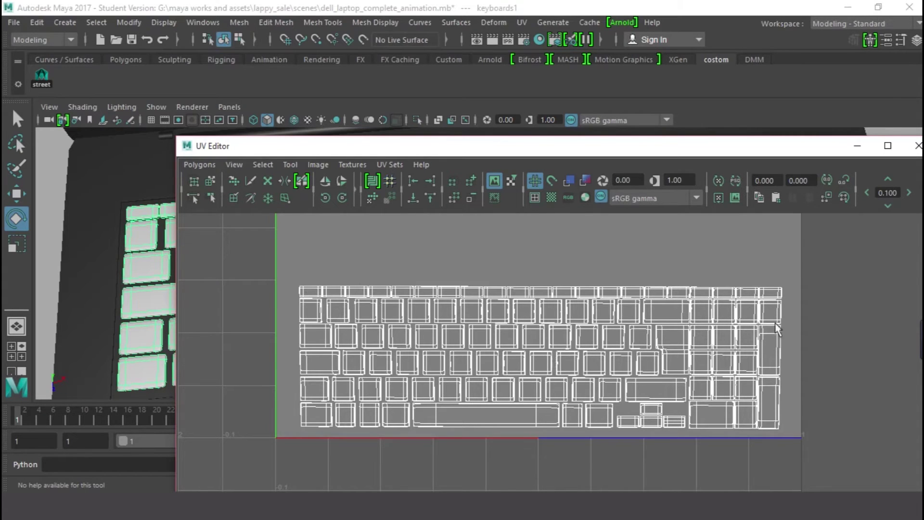
{"action": "left_click", "coordinate": [856, 146]}
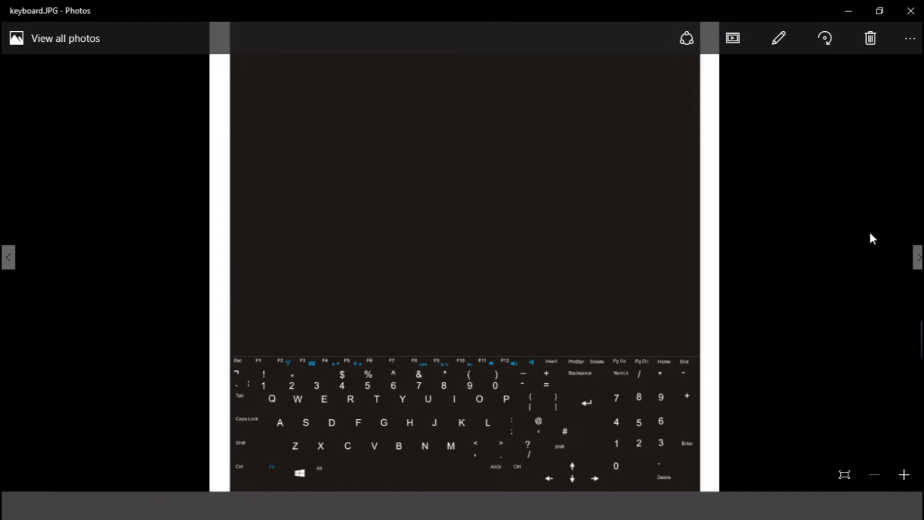
Examine the enlarged key labels of keyboard.JPG in Photos, close the viewer and minimize the showcase folder.
{"action": "left_click", "coordinate": [908, 478]}
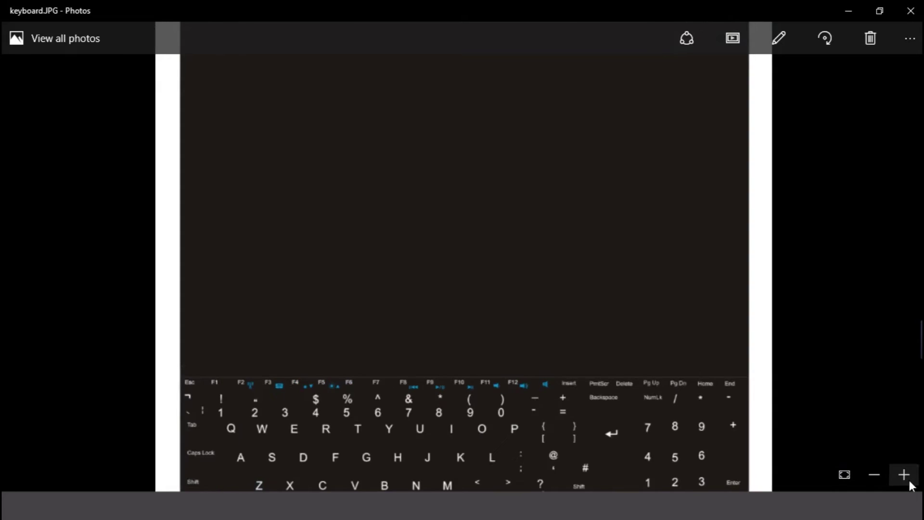
{"action": "left_click", "coordinate": [908, 478]}
{"action": "left_click", "coordinate": [908, 478]}
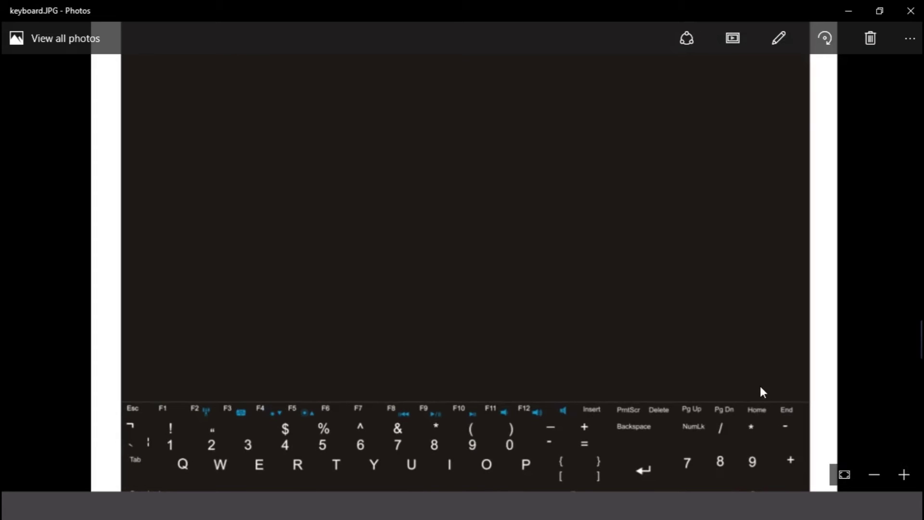
{"action": "scroll", "coordinate": [758, 383], "scroll_direction": "down", "scroll_amount": 3}
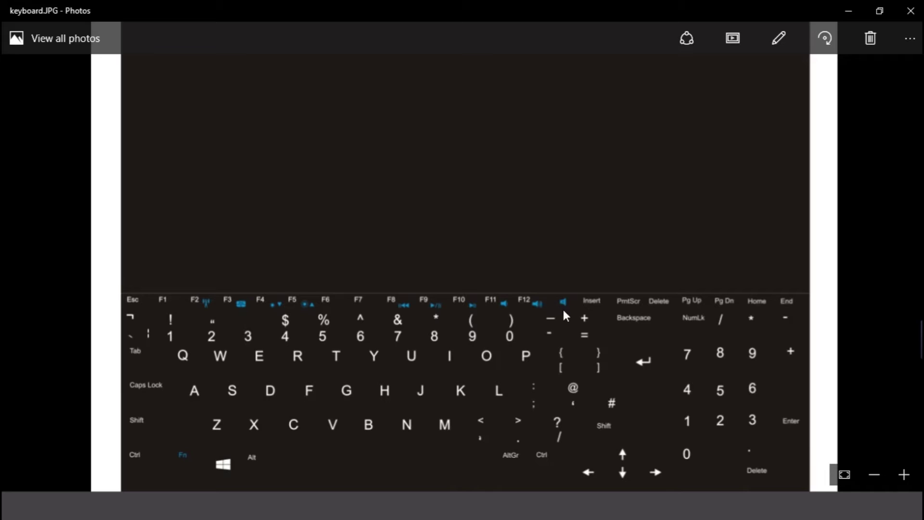
{"action": "left_click", "coordinate": [903, 474]}
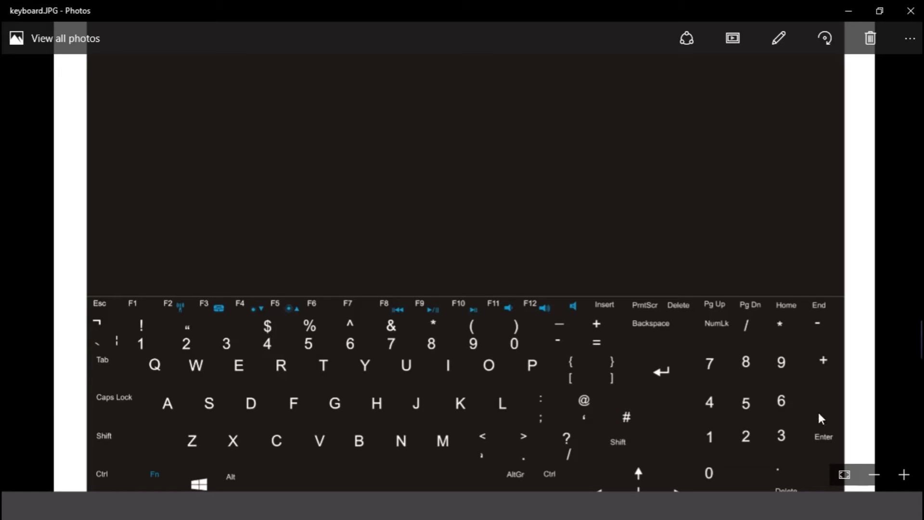
{"action": "scroll", "coordinate": [749, 404], "scroll_direction": "down", "scroll_amount": 1}
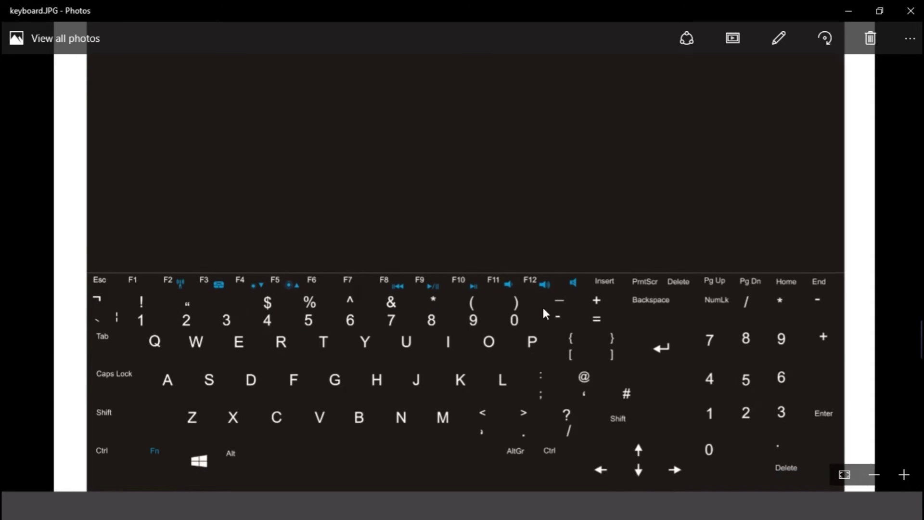
{"action": "left_click", "coordinate": [874, 471]}
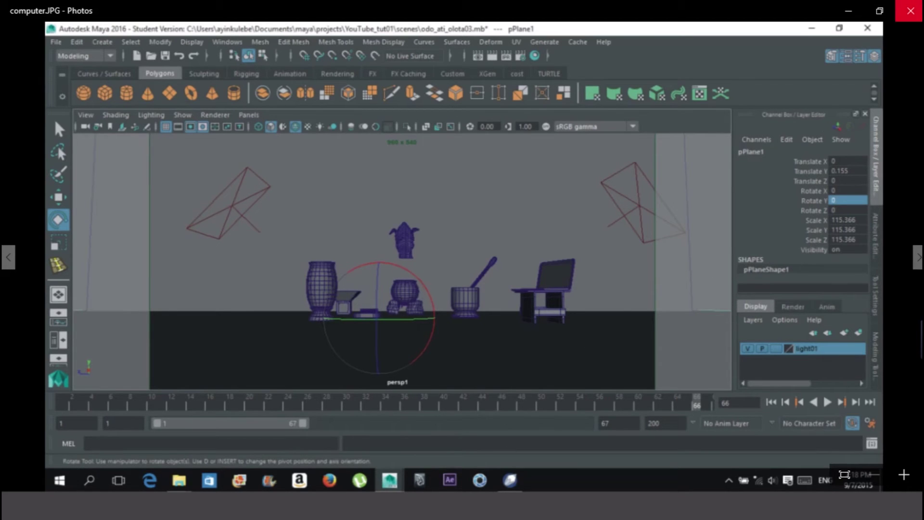
{"action": "left_click", "coordinate": [910, 11]}
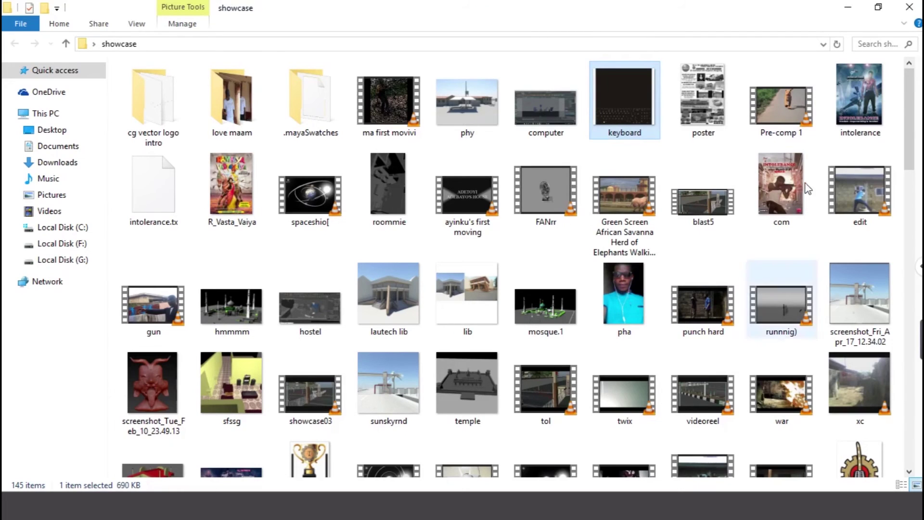
{"action": "left_click", "coordinate": [848, 8]}
Select the laptop's screen lid in Maya and switch it to edge selection mode.
{"action": "scroll", "coordinate": [560, 305], "scroll_direction": "down", "scroll_amount": 5}
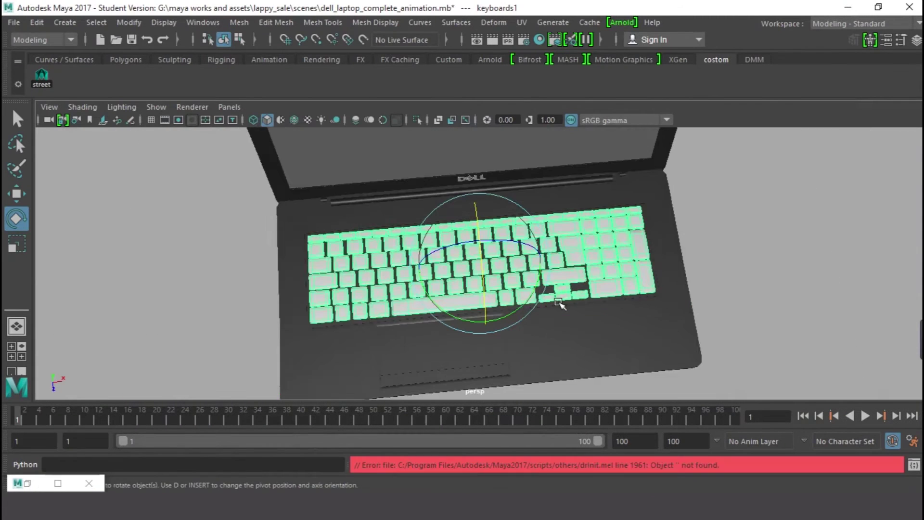
{"action": "left_click_drag", "start_coordinate": [532, 297], "coordinate": [534, 203], "text": "alt"}
{"action": "left_click", "coordinate": [538, 186]}
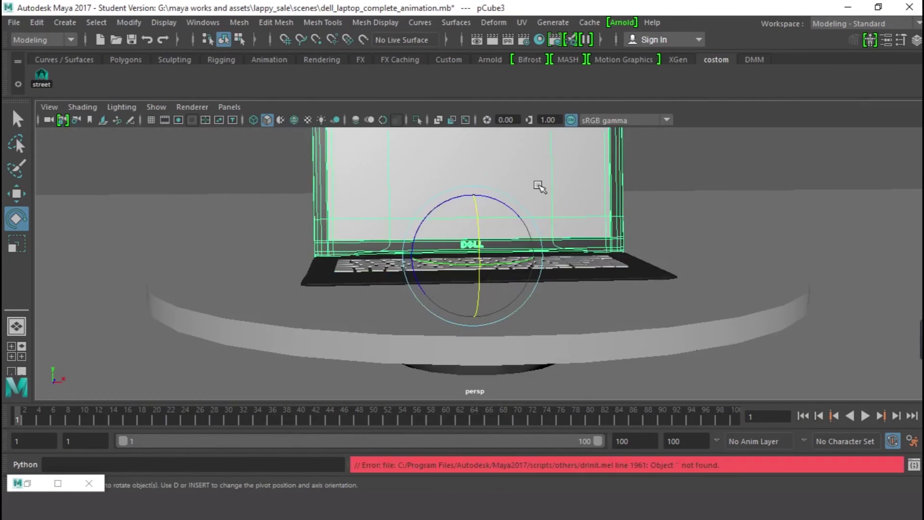
{"action": "middle_click_drag", "start_coordinate": [538, 187], "coordinate": [510, 294], "text": "alt"}
{"action": "left_click_drag", "start_coordinate": [510, 294], "coordinate": [561, 262], "text": "alt"}
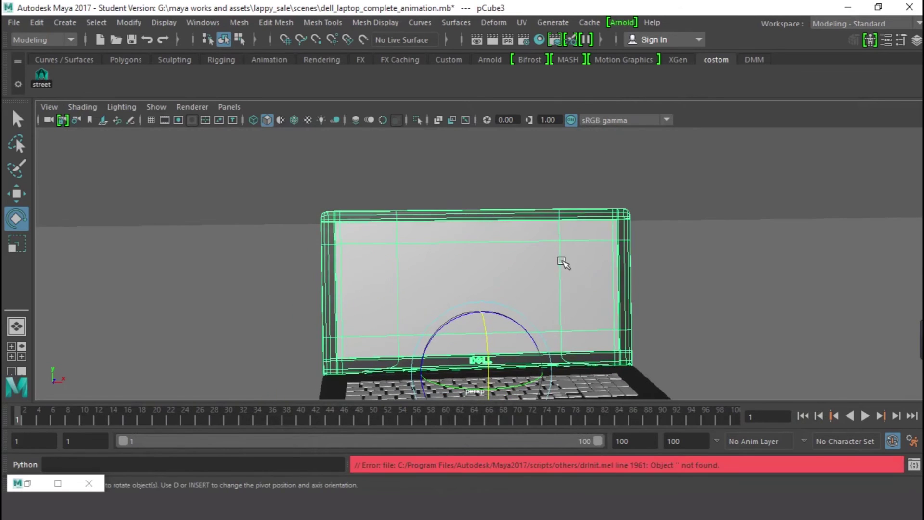
{"action": "right_click", "coordinate": [561, 260]}
{"action": "left_click", "coordinate": [577, 156]}
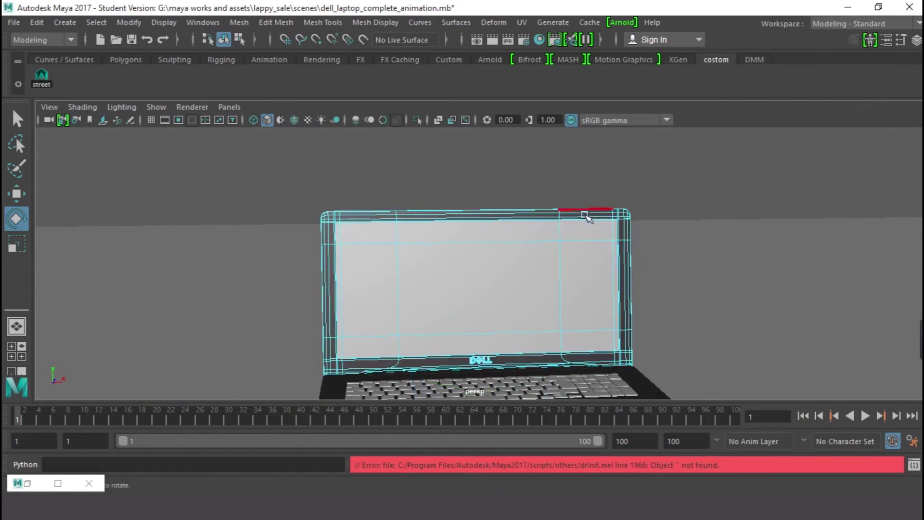
Select all the front faces of the laptop's display area inside the lid's bezel.
{"action": "left_click_drag", "start_coordinate": [596, 237], "coordinate": [497, 285], "text": "alt"}
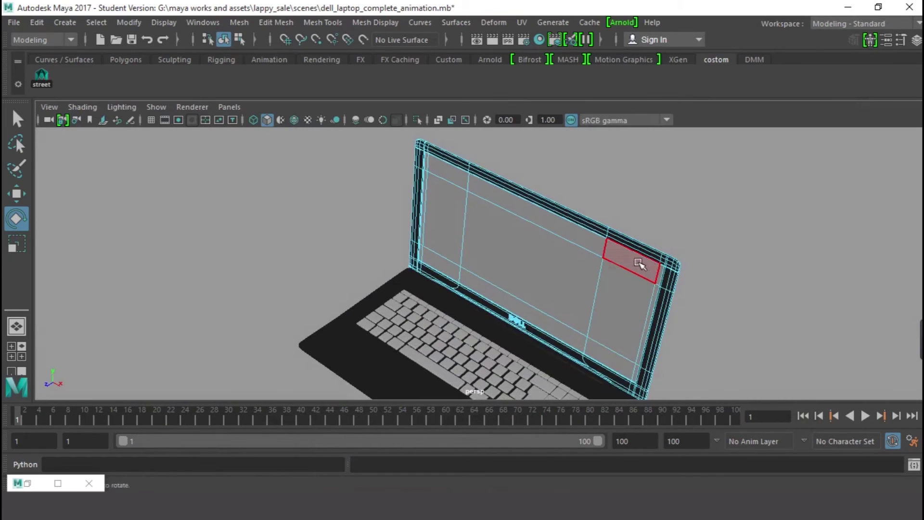
{"action": "left_click_drag", "start_coordinate": [564, 338], "coordinate": [664, 230], "text": "alt"}
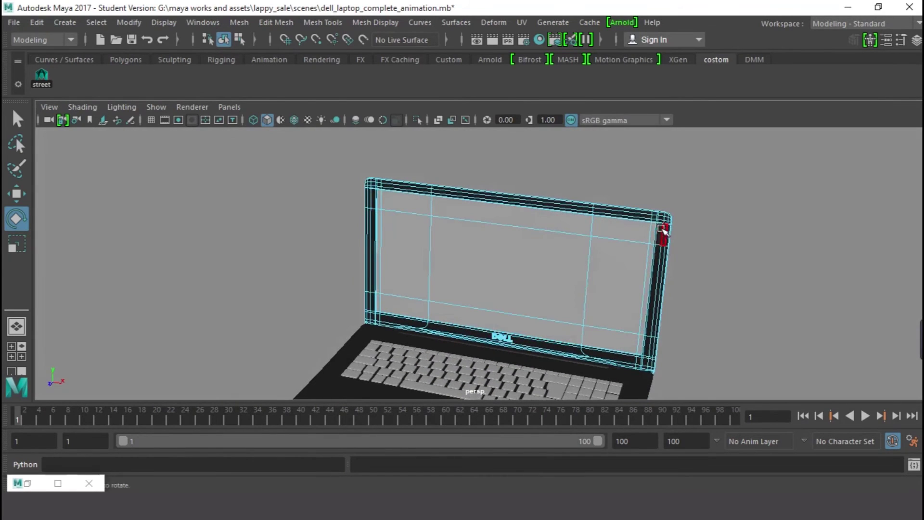
{"action": "left_click", "coordinate": [640, 232]}
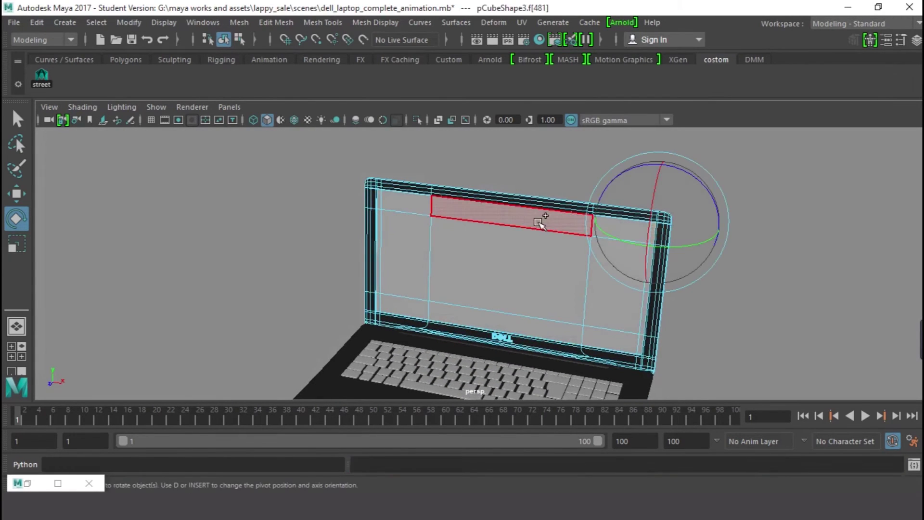
{"action": "left_click", "coordinate": [538, 221]}
{"action": "key", "text": "q"}
{"action": "left_click_drag", "start_coordinate": [621, 255], "coordinate": [579, 274], "text": "alt"}
{"action": "left_click", "coordinate": [535, 270], "text": "shift"}
{"action": "left_click_drag", "start_coordinate": [789, 262], "coordinate": [818, 250], "text": "alt"}
{"action": "left_click", "coordinate": [368, 212], "text": "shift"}
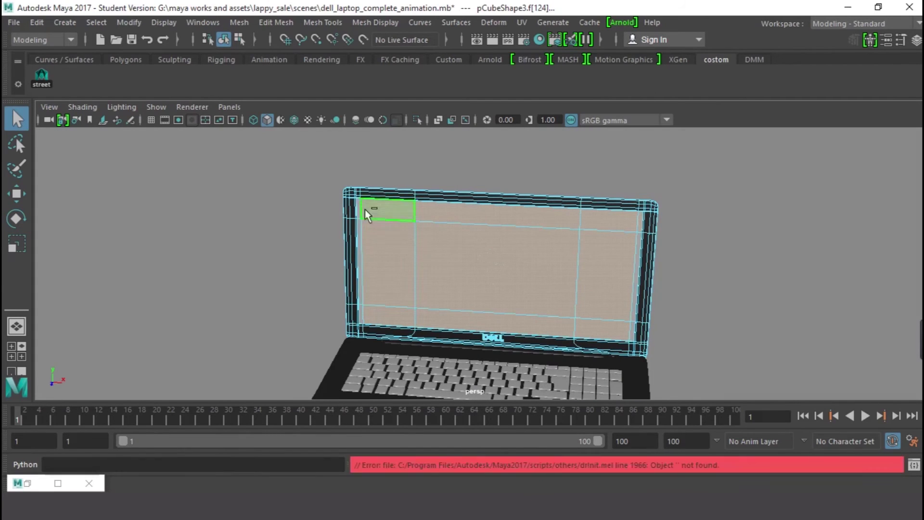
{"action": "left_click", "coordinate": [356, 316], "text": "ctrl"}
{"action": "left_click", "coordinate": [568, 288]}
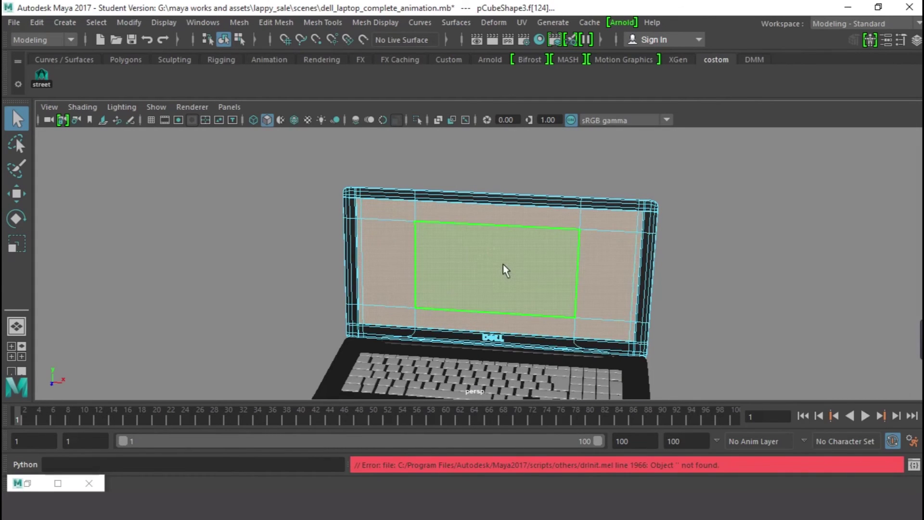
Assign a new Phong material to the selected display faces and show its attributes.
{"action": "right_click", "coordinate": [525, 245]}
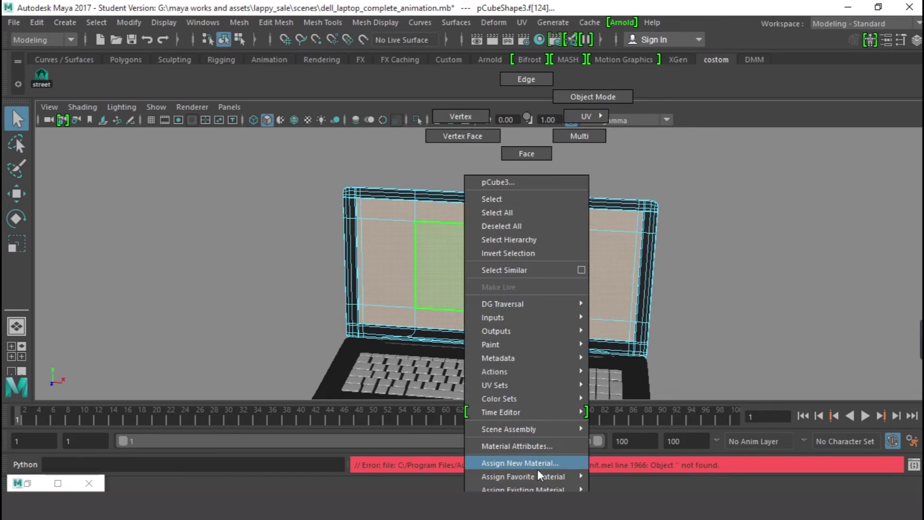
{"action": "mouse_move", "coordinate": [541, 477]}
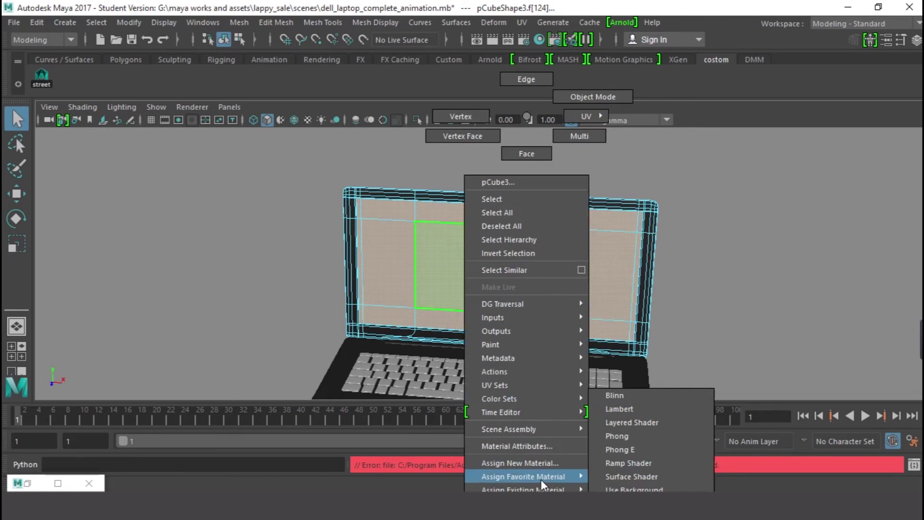
{"action": "left_click", "coordinate": [633, 434]}
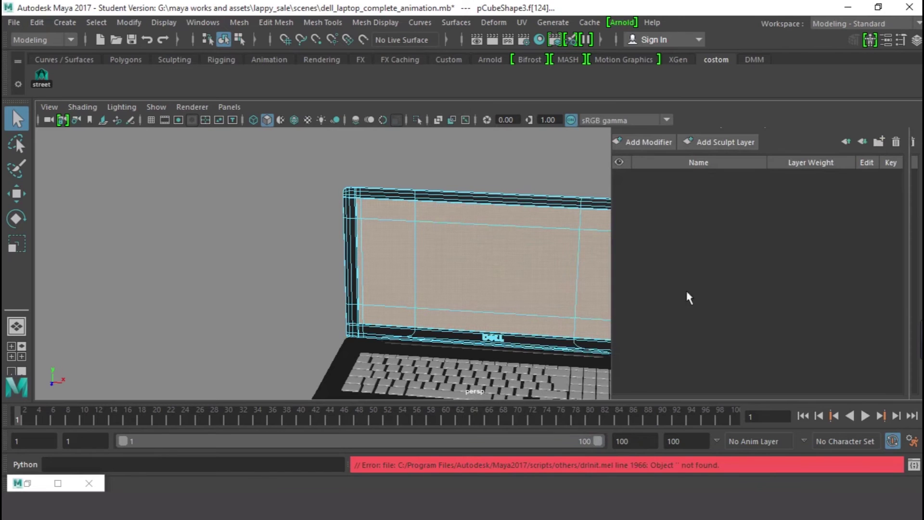
{"action": "key", "text": "ctrl+a"}
{"action": "key", "text": "f"}
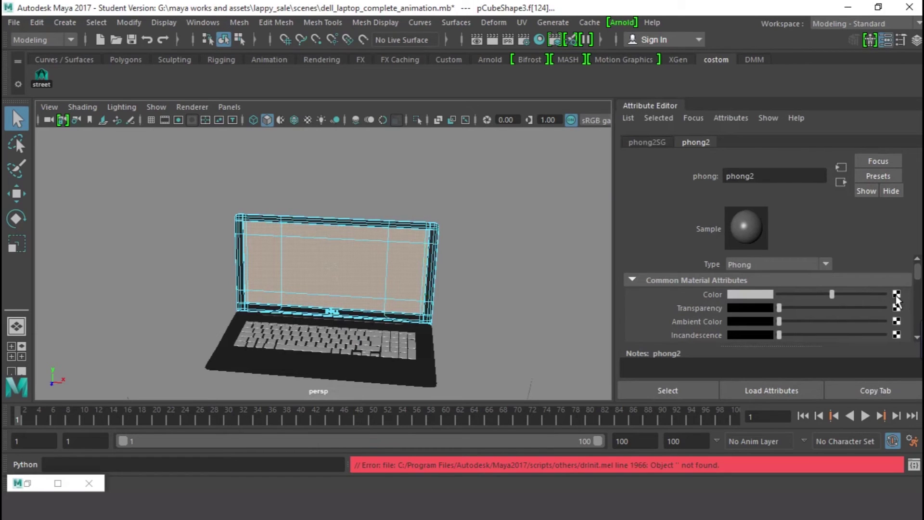
Map the Phong material's color with a File texture using computer.JPG from the showcase folder.
{"action": "left_click", "coordinate": [896, 295]}
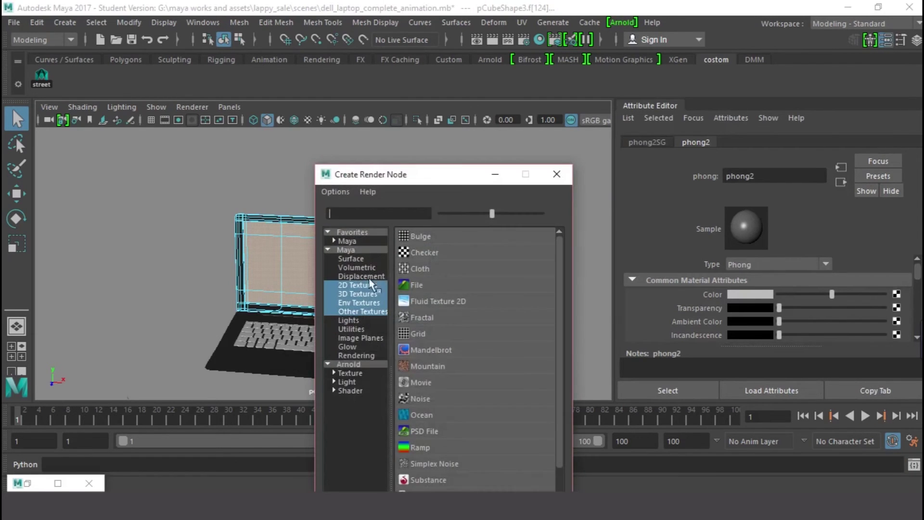
{"action": "left_click", "coordinate": [413, 285]}
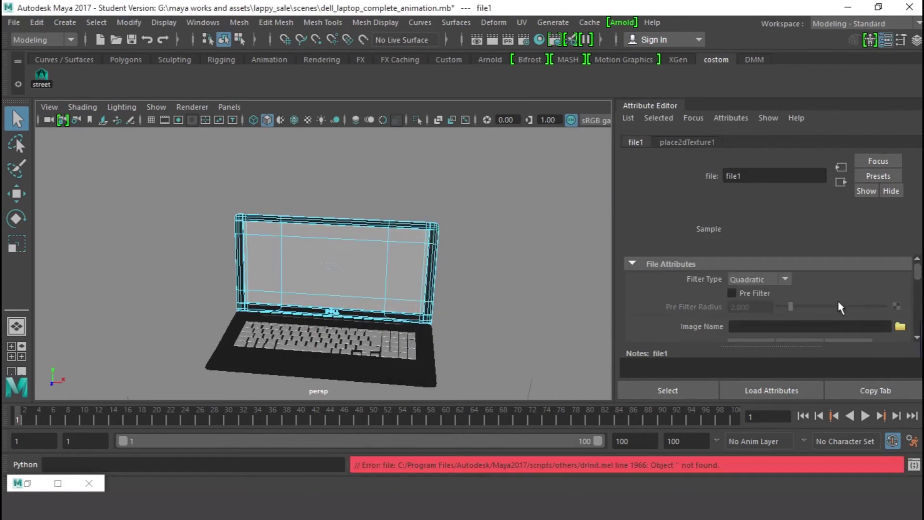
{"action": "left_click", "coordinate": [899, 327]}
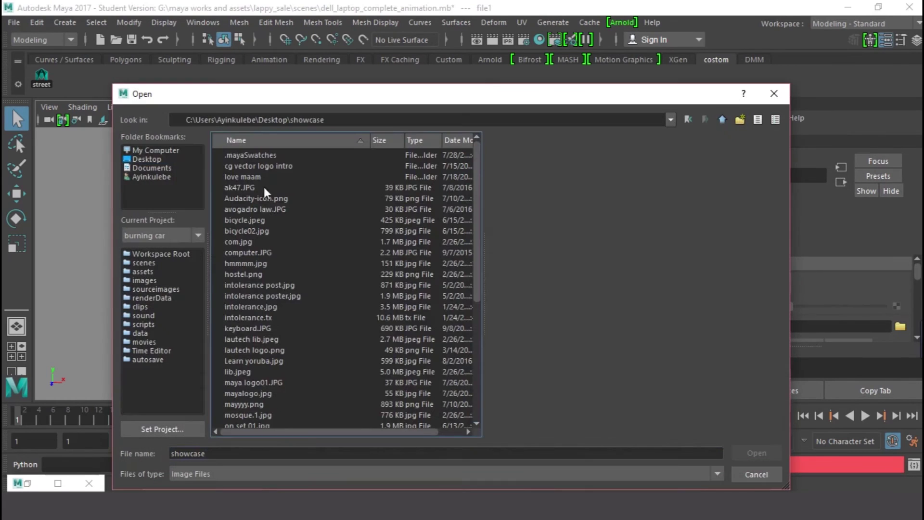
{"action": "left_click", "coordinate": [250, 253]}
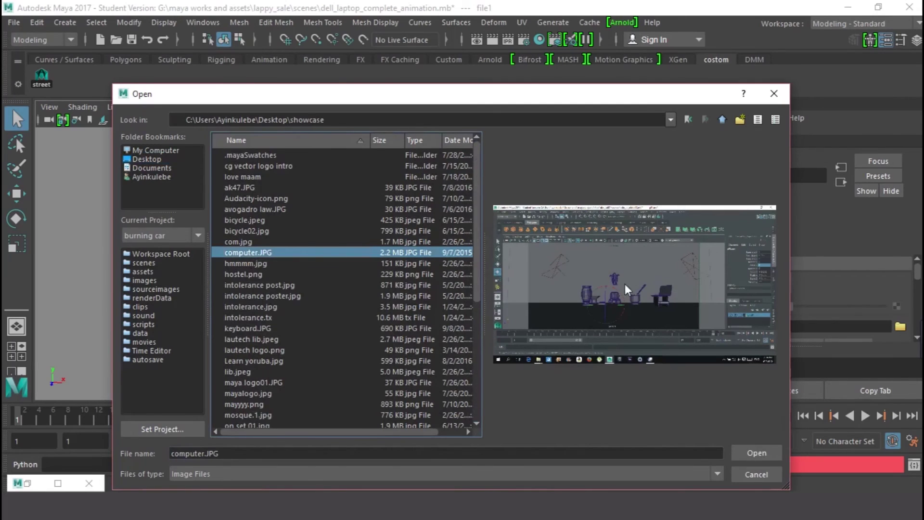
{"action": "left_click", "coordinate": [754, 451]}
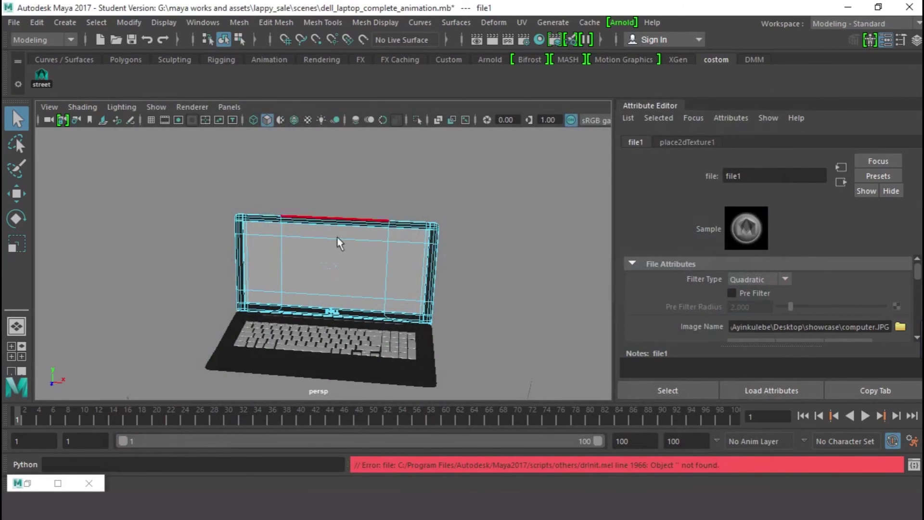
Turn on textured display in the viewport, deselect the lid and zoom in on the laptop.
{"action": "left_click", "coordinate": [307, 119]}
{"action": "left_click", "coordinate": [443, 251]}
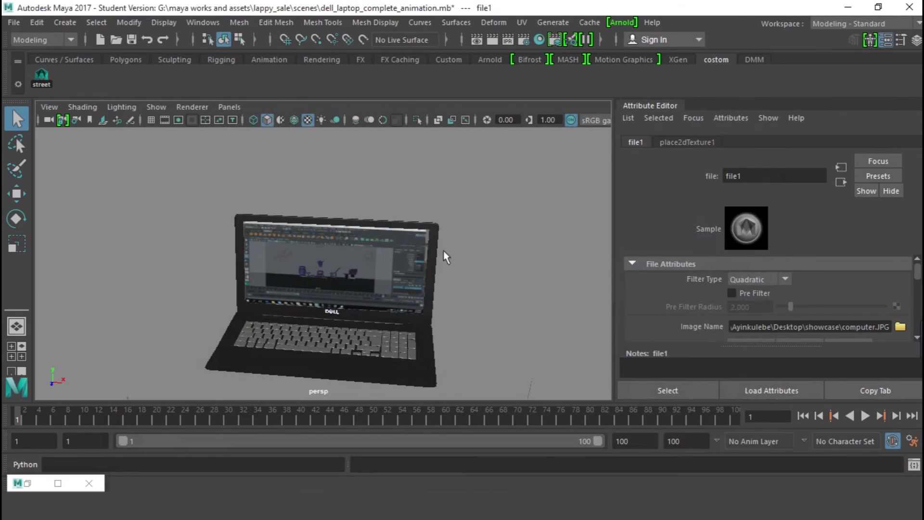
{"action": "left_click", "coordinate": [375, 268]}
{"action": "right_click_drag", "start_coordinate": [374, 268], "coordinate": [436, 101]}
{"action": "mouse_move", "coordinate": [402, 289]}
{"action": "left_mouse_down", "text": "alt"}
{"action": "mouse_move", "coordinate": [375, 249]}
{"action": "mouse_move", "coordinate": [397, 290]}
{"action": "left_mouse_up", "text": "alt"}
{"action": "scroll", "coordinate": [402, 293], "scroll_direction": "up", "scroll_amount": 6}
{"action": "middle_click_drag", "start_coordinate": [413, 294], "coordinate": [432, 132], "text": "alt"}
Select the keyboard keys and open the file texture connected to their material's color.
{"action": "left_click", "coordinate": [383, 302]}
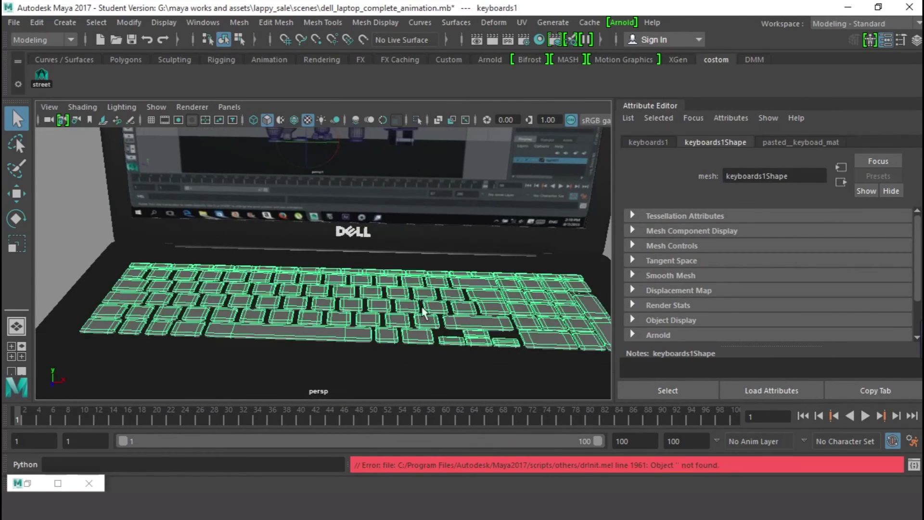
{"action": "left_click", "coordinate": [799, 144]}
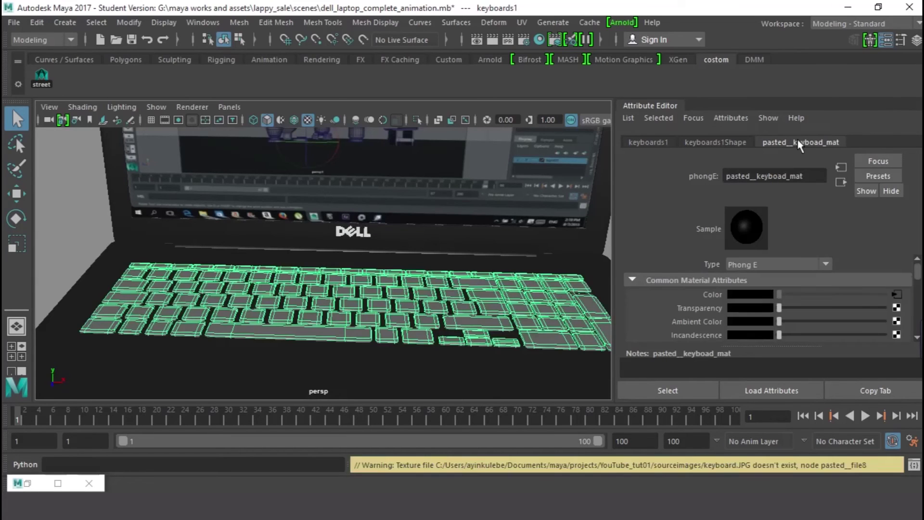
{"action": "left_click", "coordinate": [895, 294]}
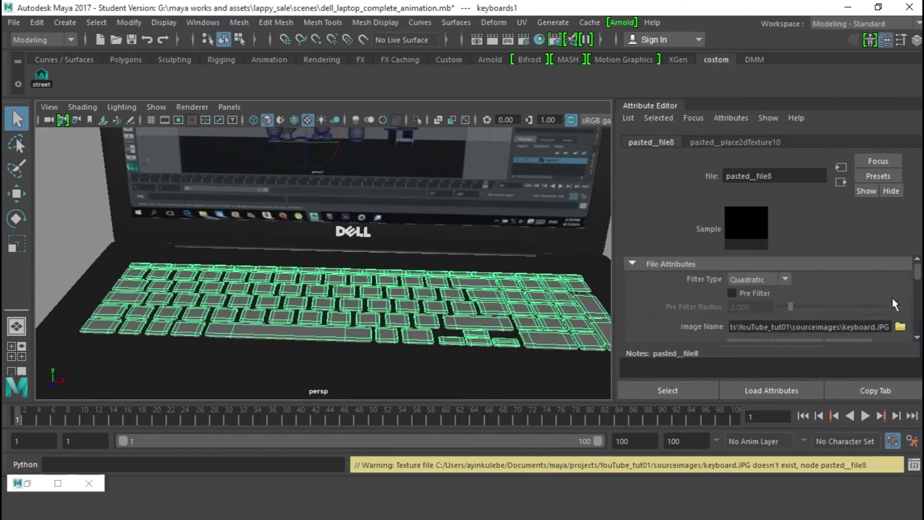
Set the key texture's image to keyboard.JPG from the showcase folder.
{"action": "left_click", "coordinate": [900, 327]}
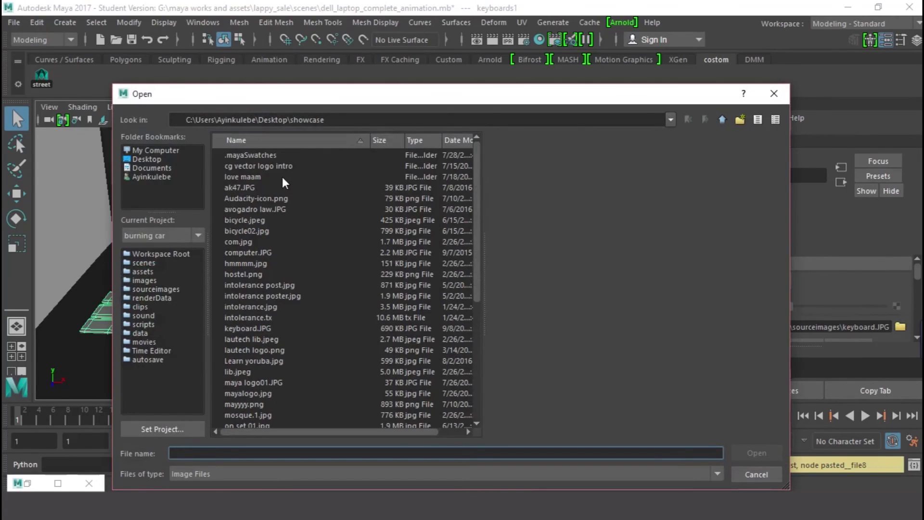
{"action": "left_click", "coordinate": [255, 252]}
{"action": "left_click", "coordinate": [247, 241]}
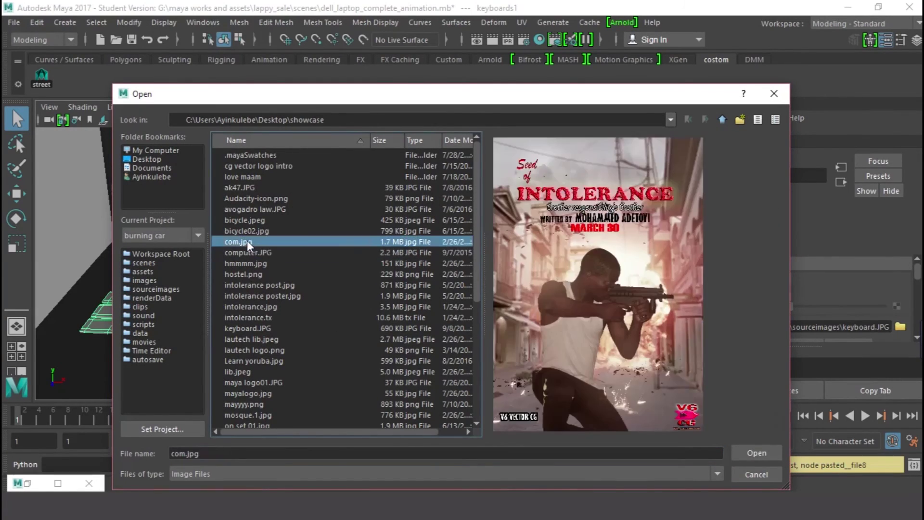
{"action": "left_click", "coordinate": [249, 263]}
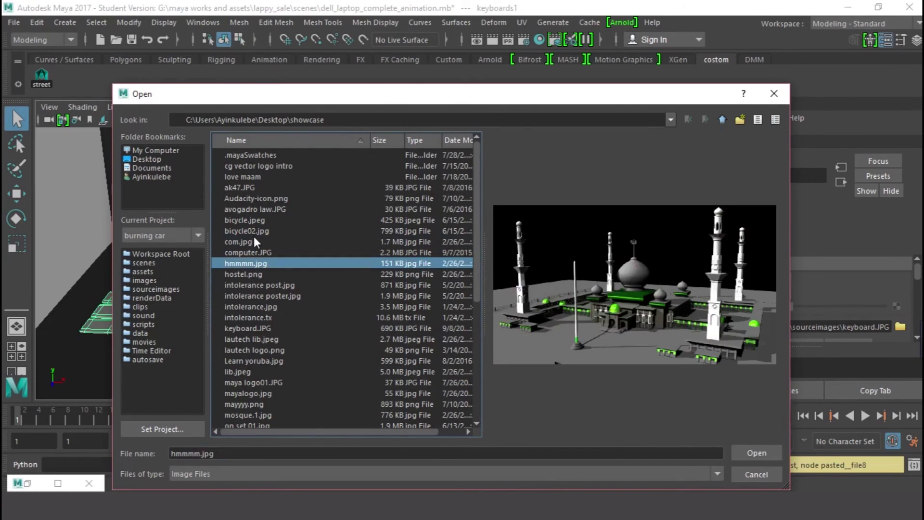
{"action": "left_click", "coordinate": [251, 252]}
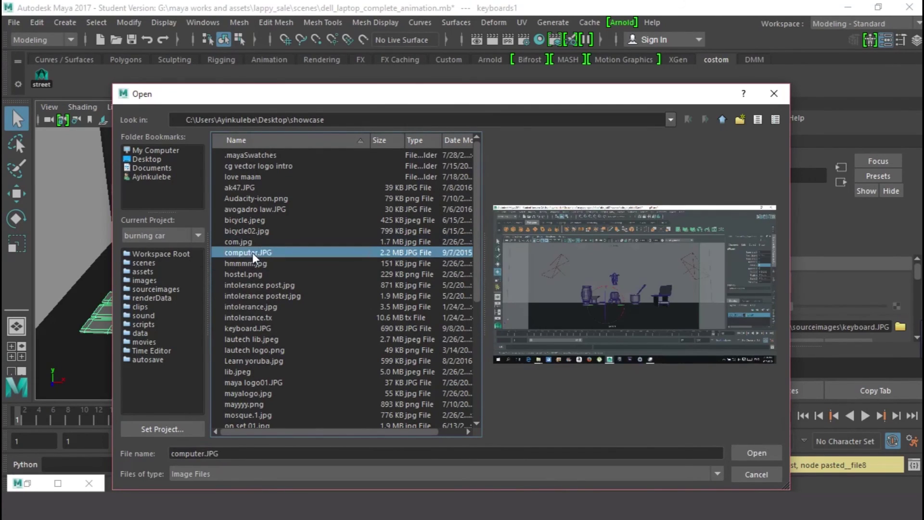
{"action": "left_click", "coordinate": [259, 274]}
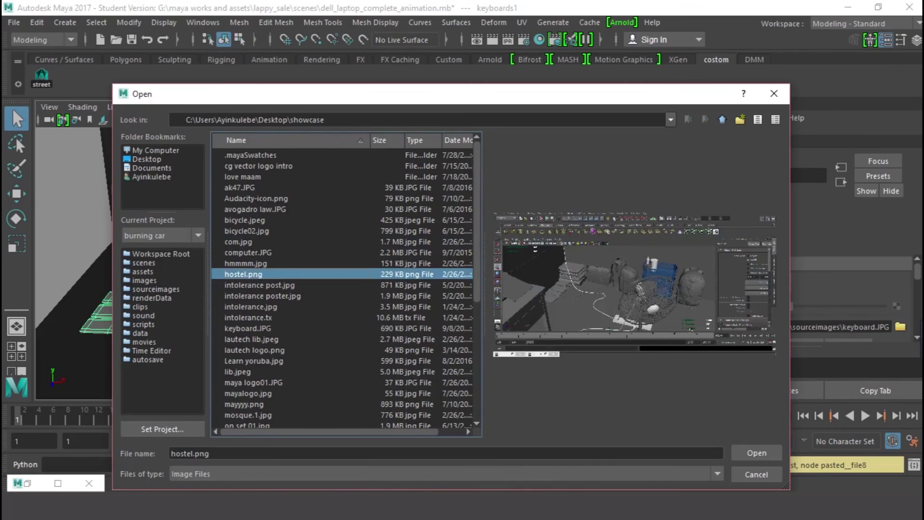
{"action": "mouse_move", "coordinate": [422, 505]}
{"action": "scroll", "coordinate": [254, 382], "scroll_direction": "down", "scroll_amount": 4}
{"action": "scroll", "coordinate": [250, 318], "scroll_direction": "up", "scroll_amount": 3}
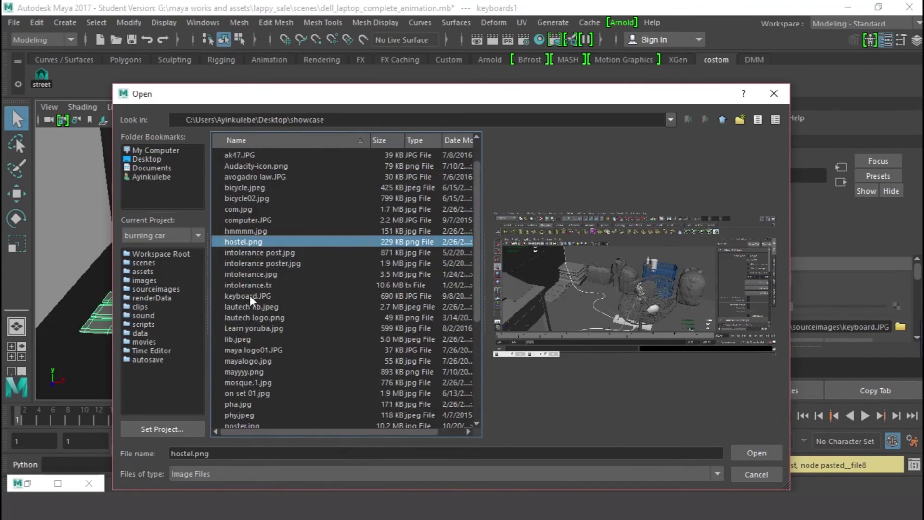
{"action": "left_click", "coordinate": [249, 296]}
{"action": "left_click", "coordinate": [752, 454]}
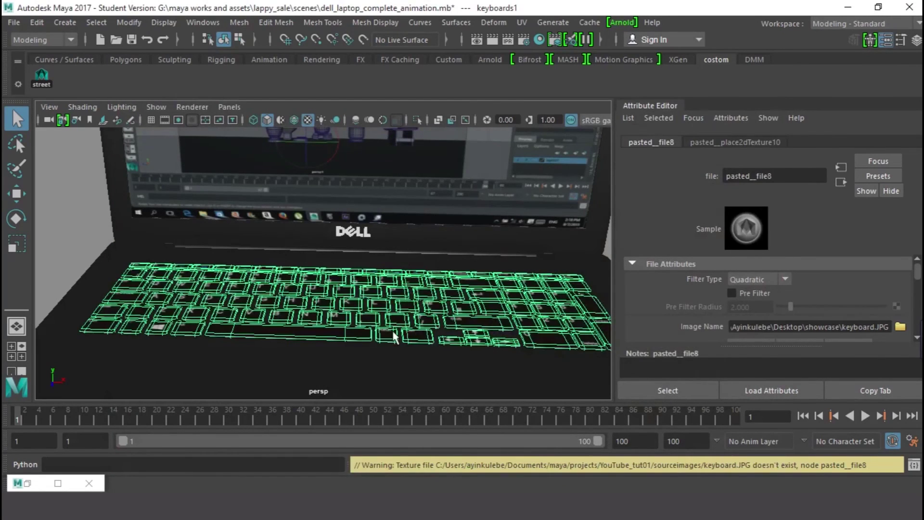
Examine the textured keyboard from above and the whole laptop from several angles with nothing selected.
{"action": "left_click_drag", "start_coordinate": [392, 332], "coordinate": [383, 383], "text": "alt"}
{"action": "left_click", "coordinate": [53, 159]}
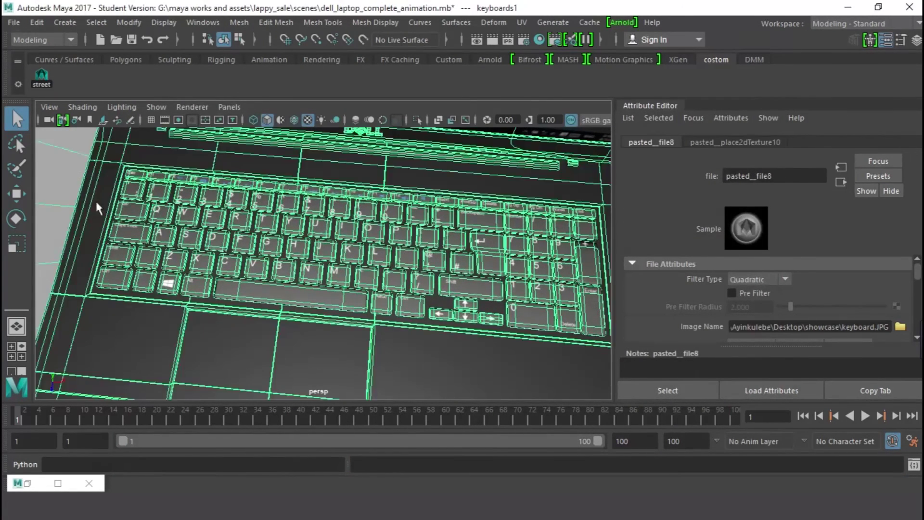
{"action": "key", "text": "ctrl+shift+a"}
{"action": "key", "text": "f"}
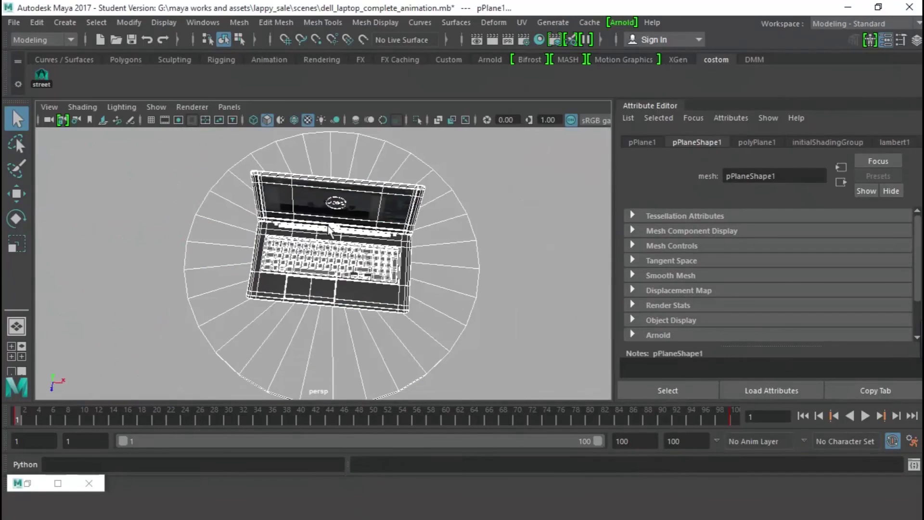
{"action": "left_click", "coordinate": [530, 143]}
{"action": "scroll", "coordinate": [440, 271], "scroll_direction": "up", "scroll_amount": 7}
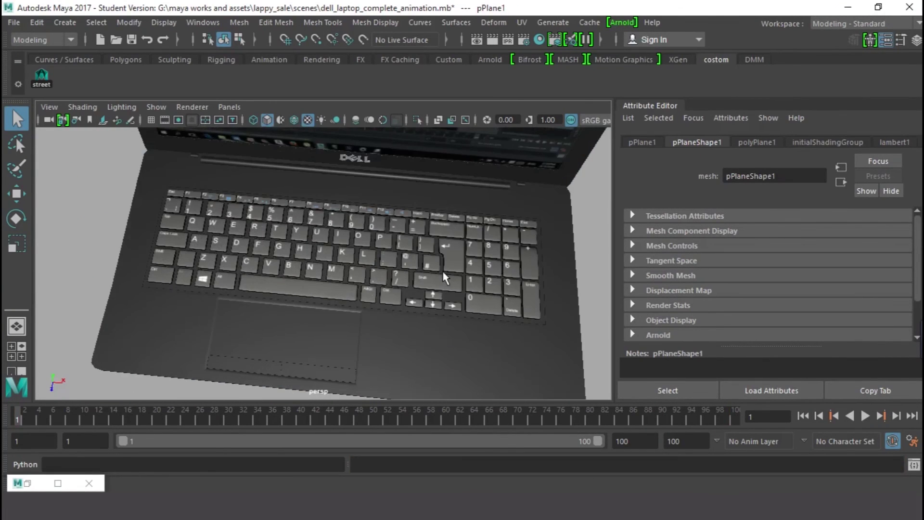
{"action": "left_click_drag", "start_coordinate": [426, 306], "coordinate": [429, 262], "text": "alt"}
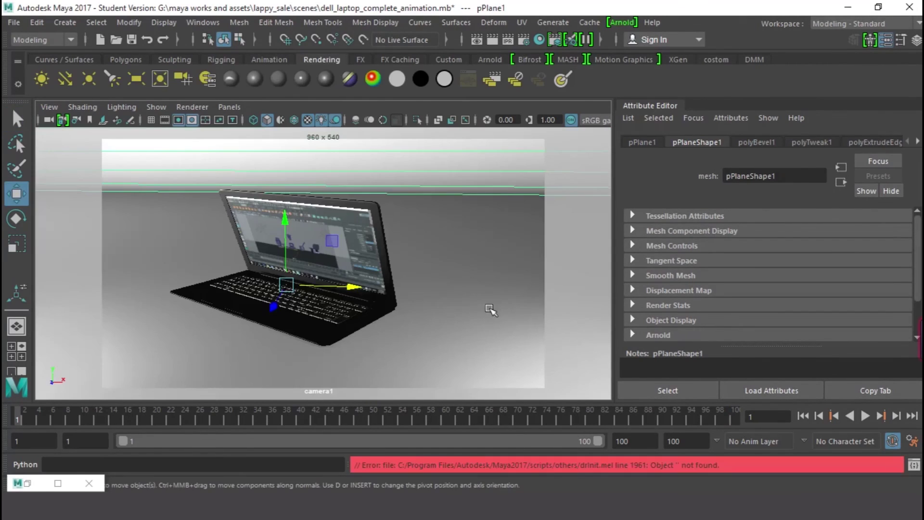
{"action": "left_click_drag", "start_coordinate": [480, 310], "coordinate": [371, 329], "text": "alt"}
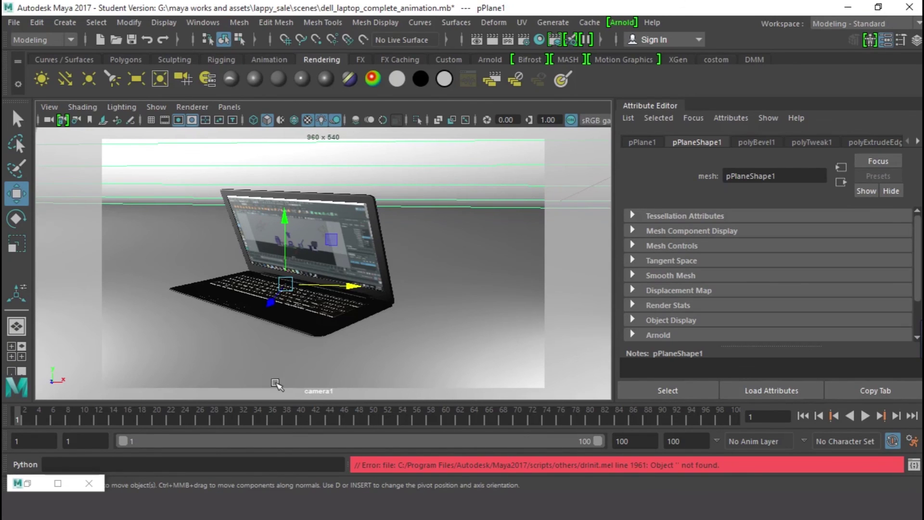
Restore the Render View, enlarge it to examine the finished laptop render and minimize it again.
{"action": "left_click", "coordinate": [29, 484]}
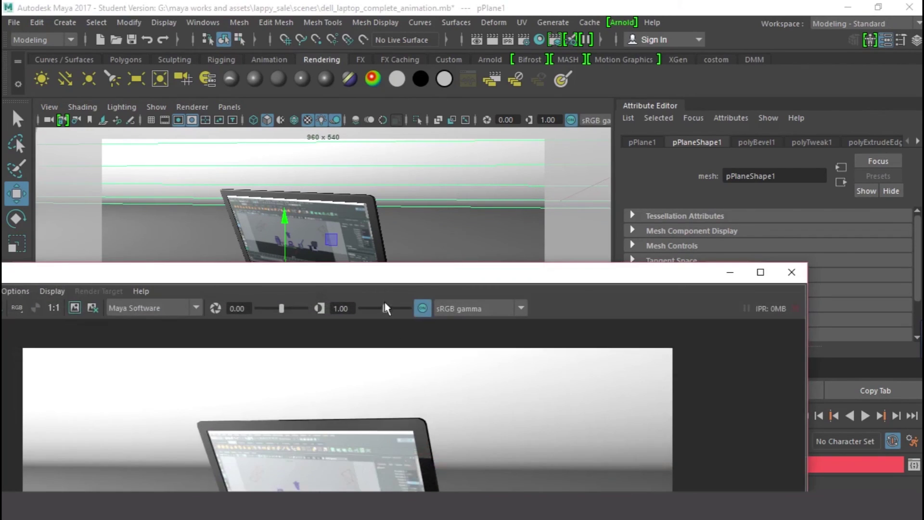
{"action": "left_click_drag", "start_coordinate": [389, 278], "coordinate": [497, 63]}
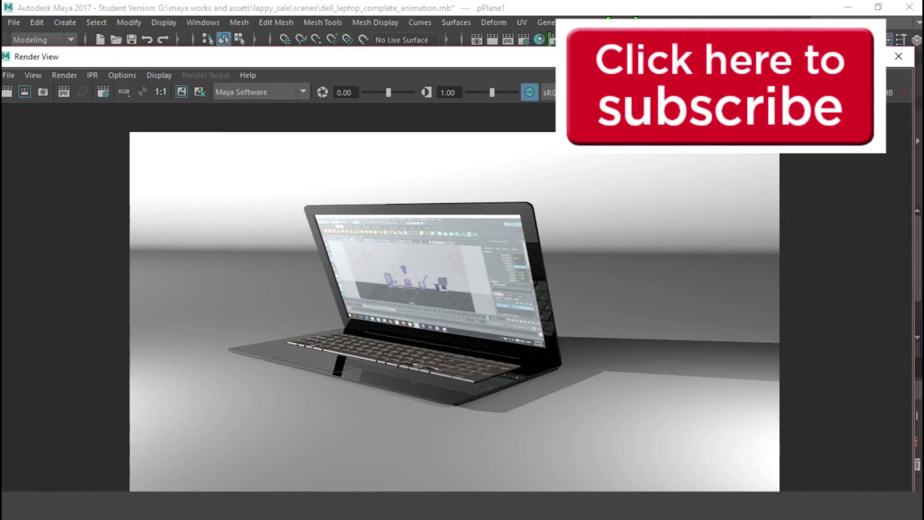
{"action": "left_click", "coordinate": [867, 56]}
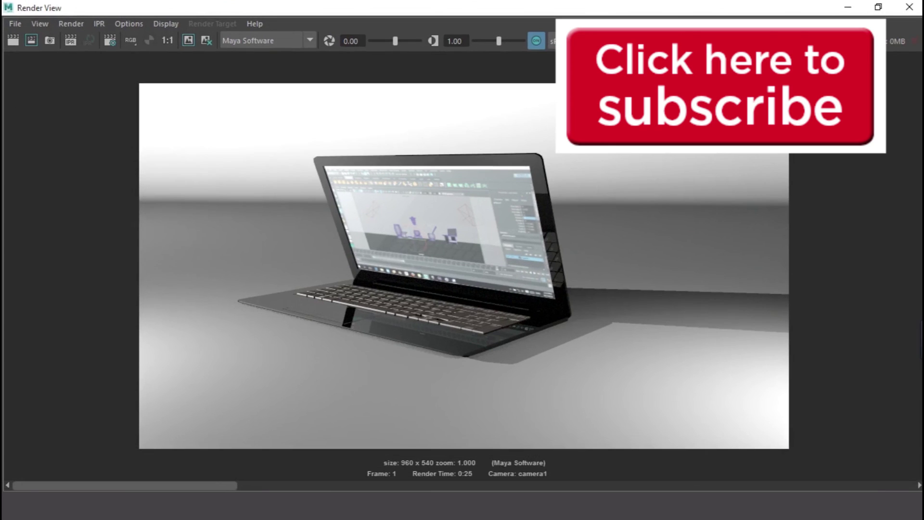
{"action": "left_click", "coordinate": [848, 7]}
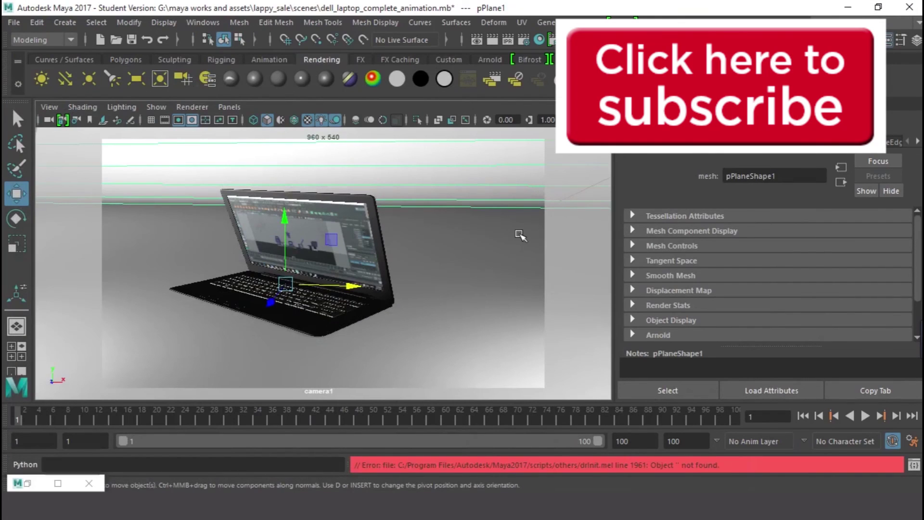